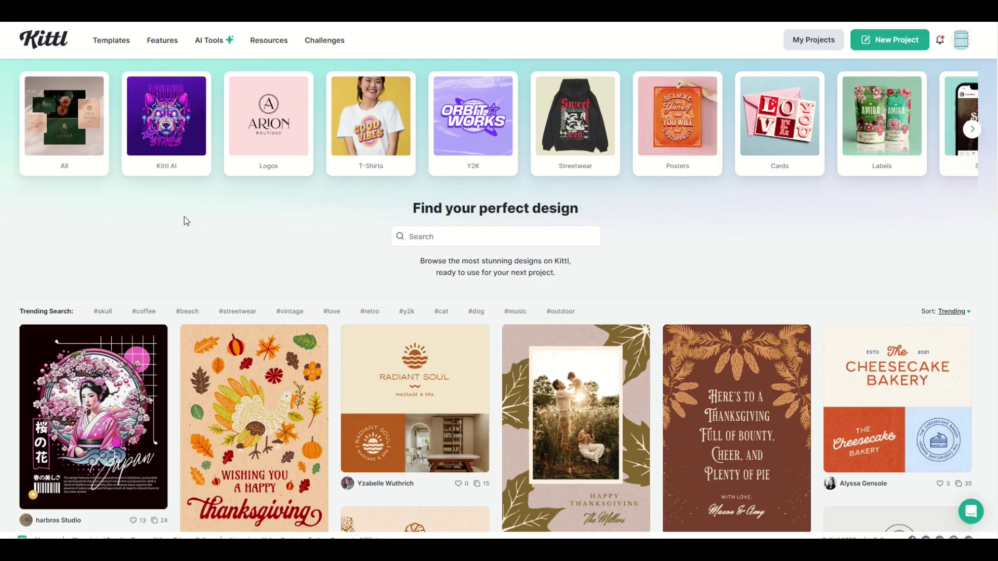
scroll(184, 221, down, 1)
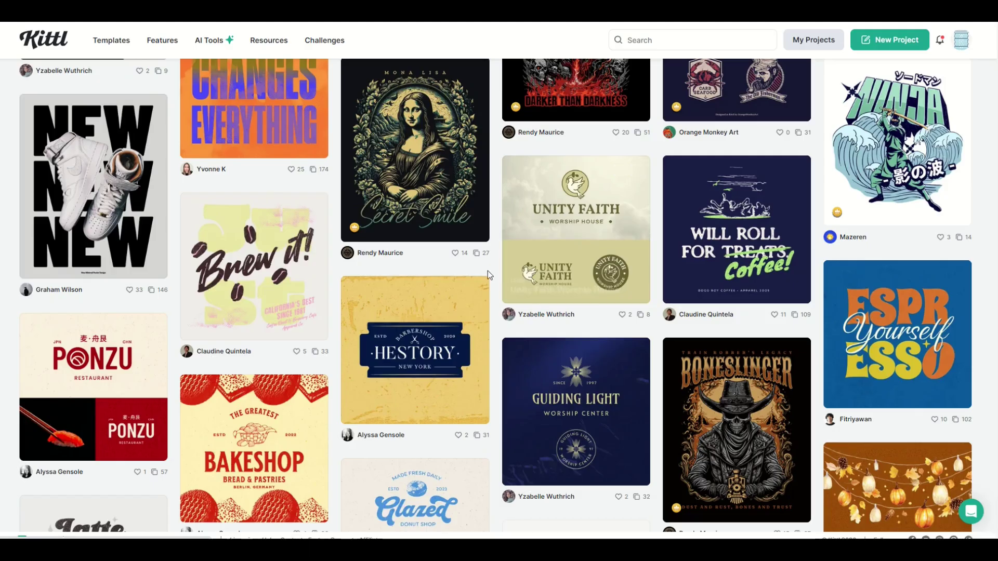
Step: Scroll the template gallery, then bring up the AI Tools dropdown in the top navigation
mouse_move(213, 46)
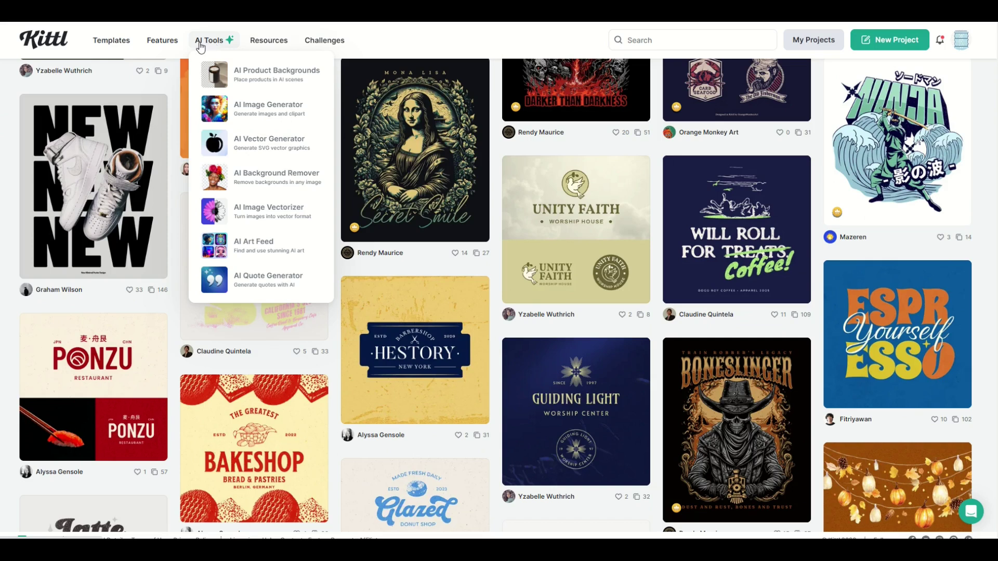
mouse_move(145, 45)
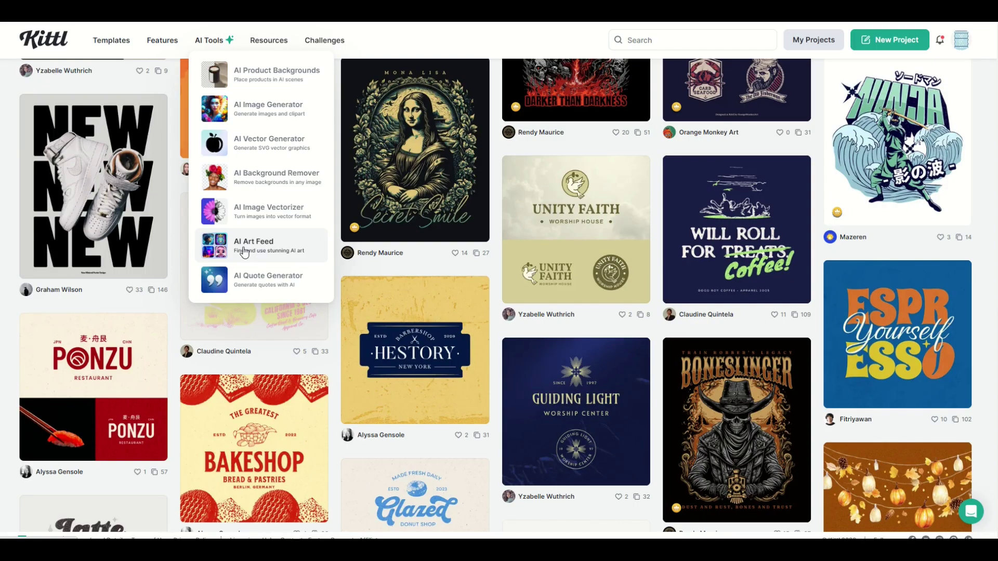
click(245, 252)
scroll(364, 262, down, 5)
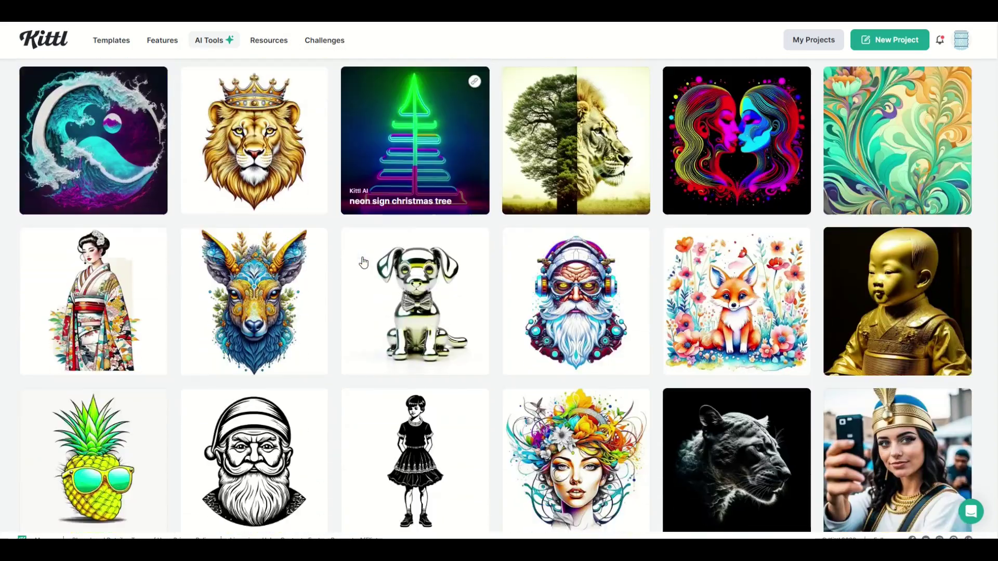
scroll(363, 261, down, 8)
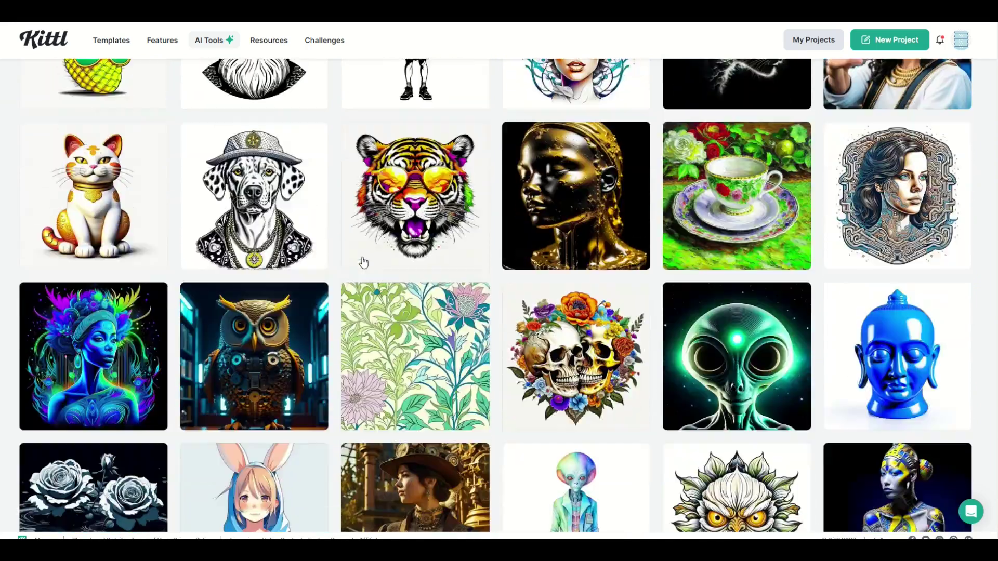
scroll(363, 261, down, 6)
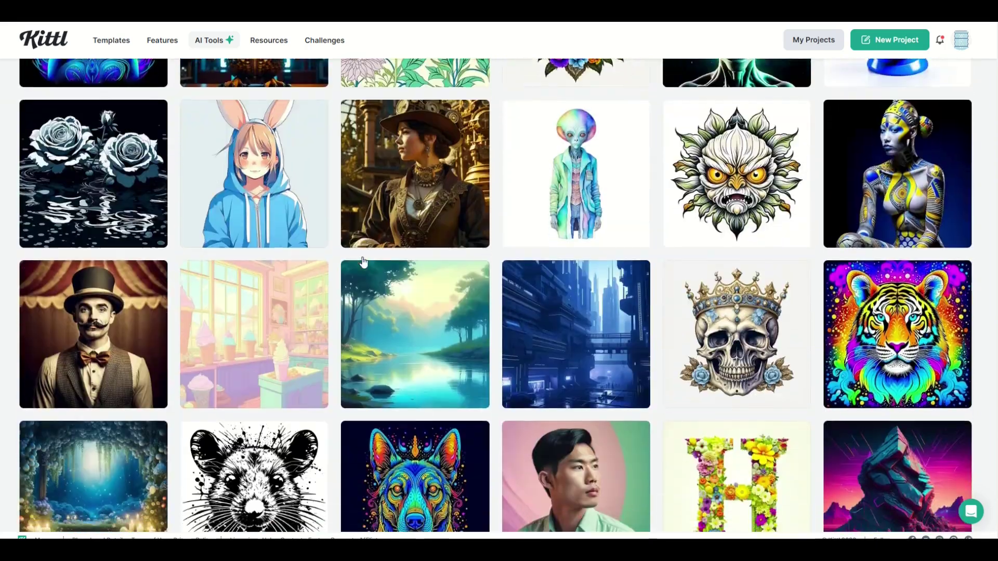
scroll(363, 262, down, 2)
scroll(333, 266, down, 4)
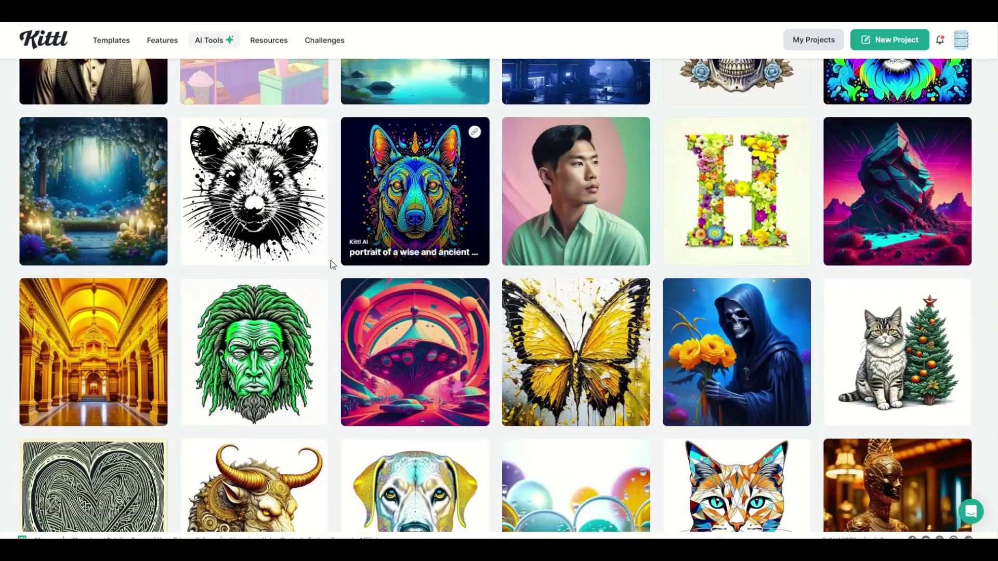
scroll(547, 334, down, 2)
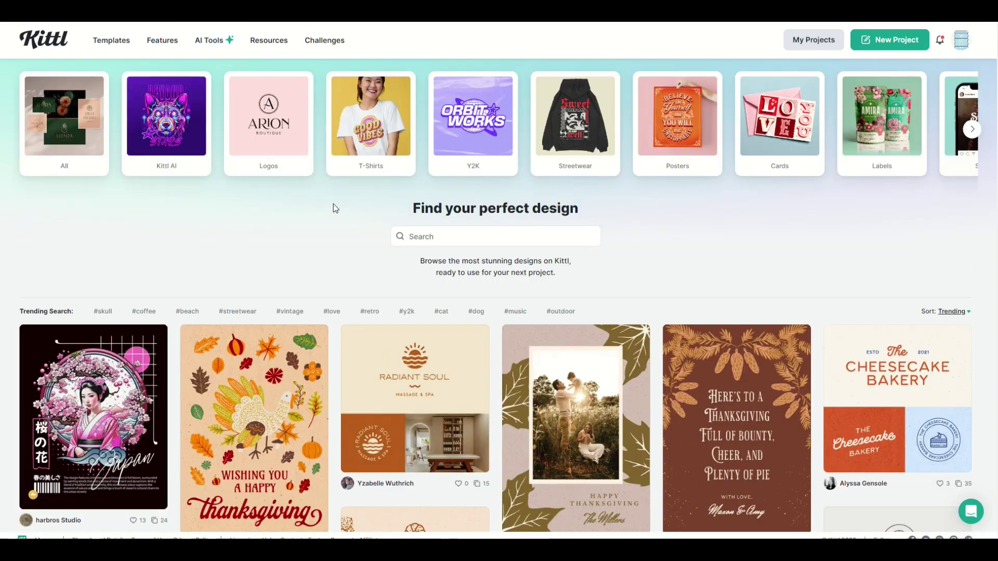
scroll(333, 205, down, 5)
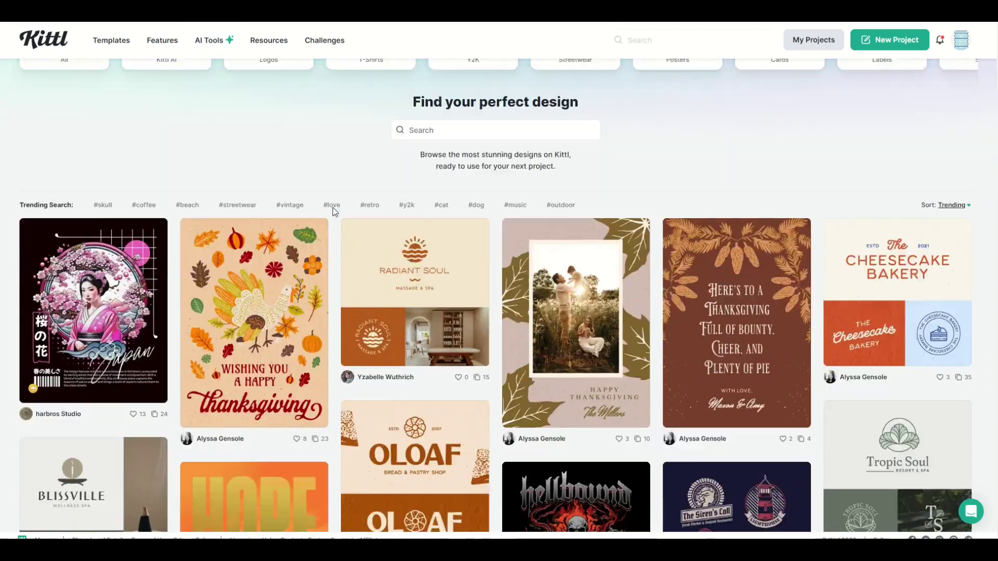
scroll(333, 207, down, 1)
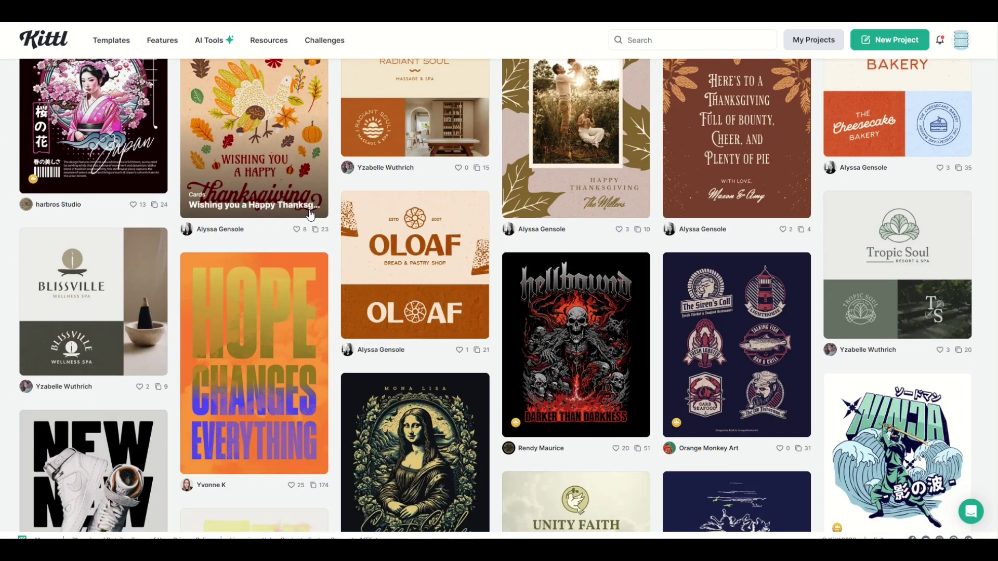
scroll(333, 208, down, 3)
scroll(332, 207, down, 1)
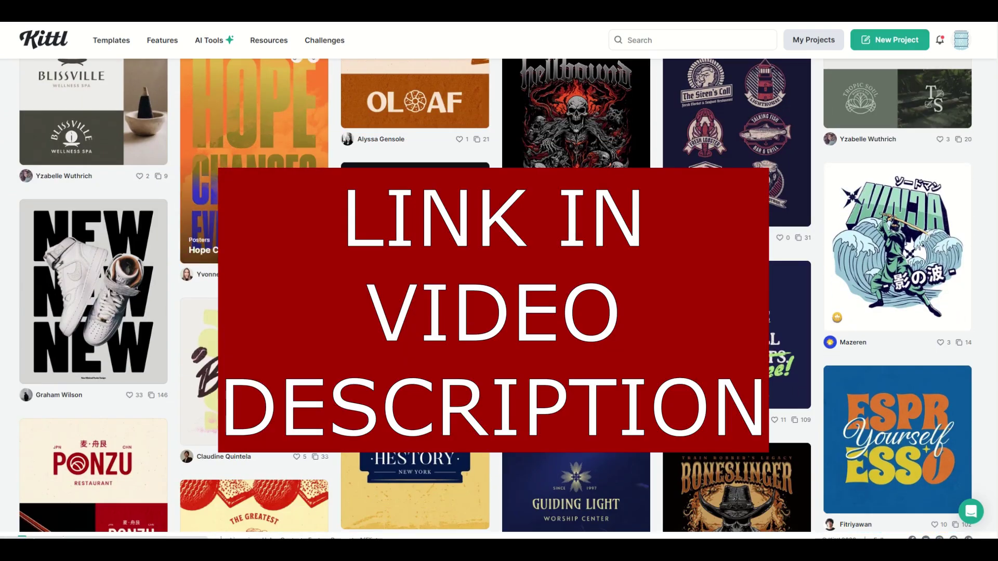
scroll(333, 207, down, 5)
scroll(308, 213, down, 6)
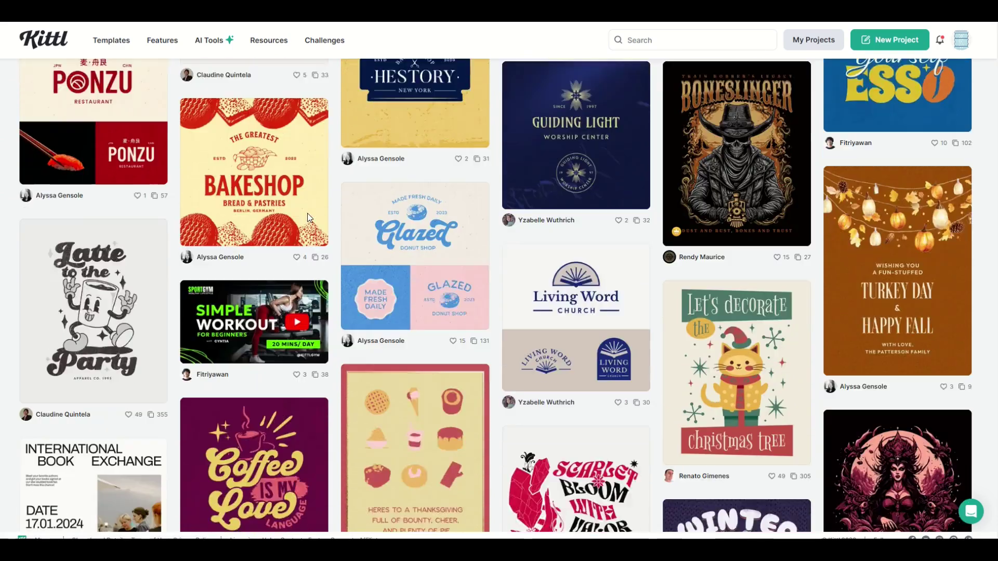
scroll(307, 216, down, 6)
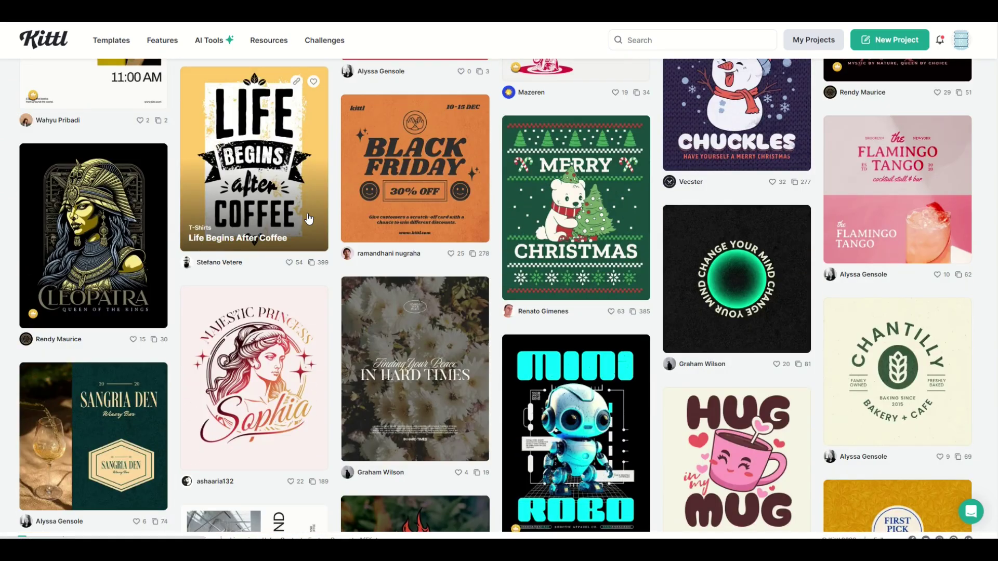
scroll(308, 219, down, 5)
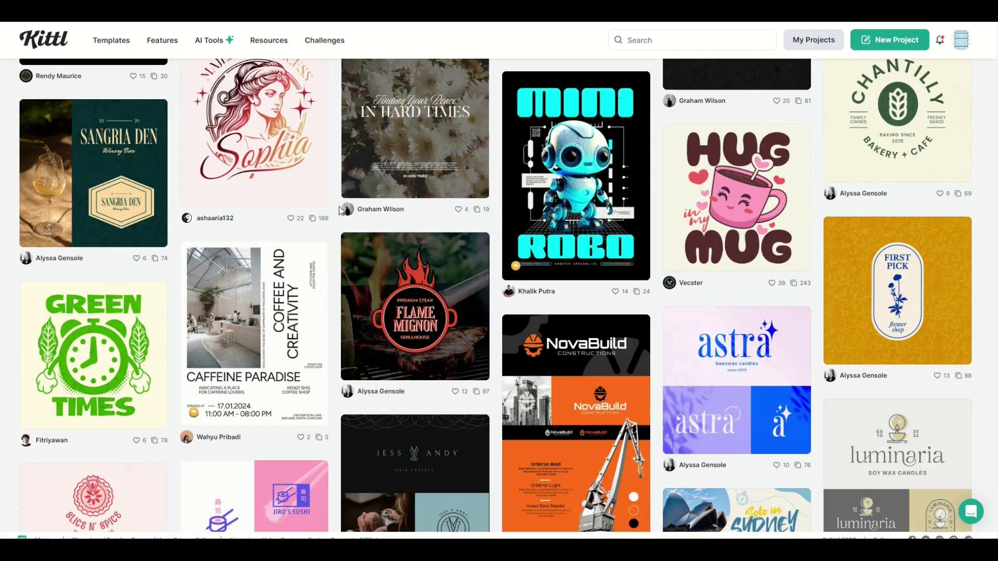
mouse_move(203, 48)
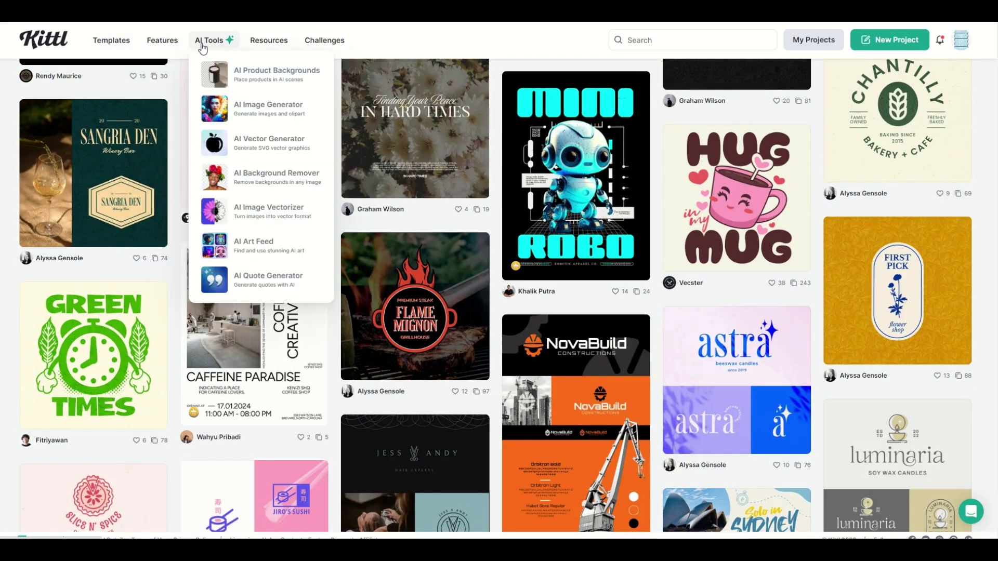
Step: Open the AI Art Feed and browse through its artworks
click(226, 246)
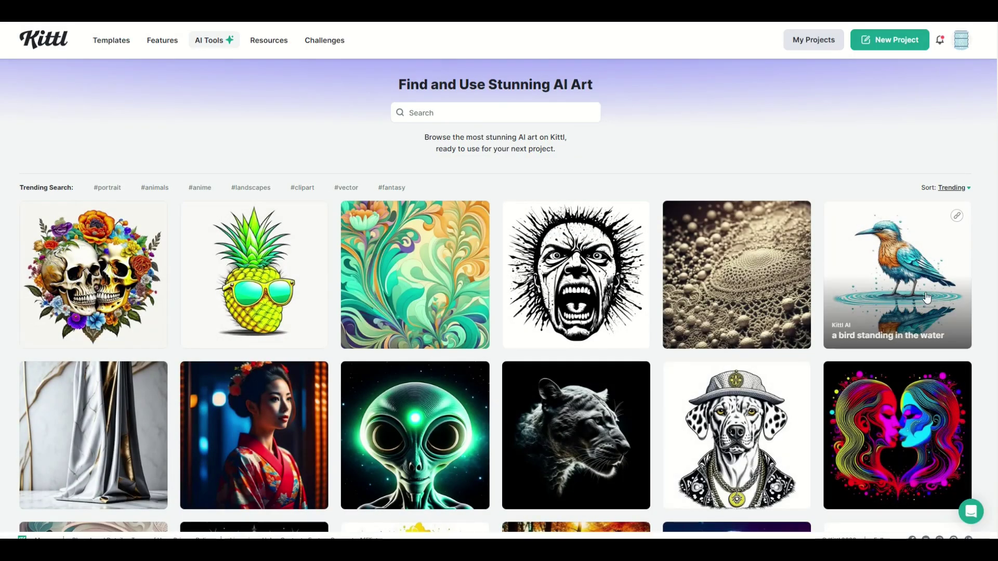
scroll(415, 346, down, 5)
scroll(416, 346, up, 5)
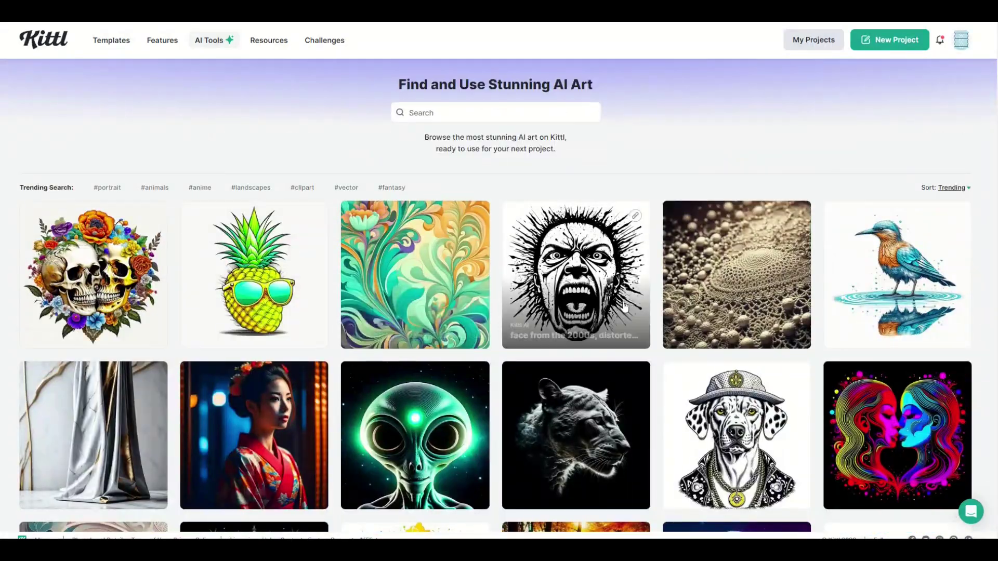
scroll(172, 306, down, 3)
scroll(171, 307, down, 8)
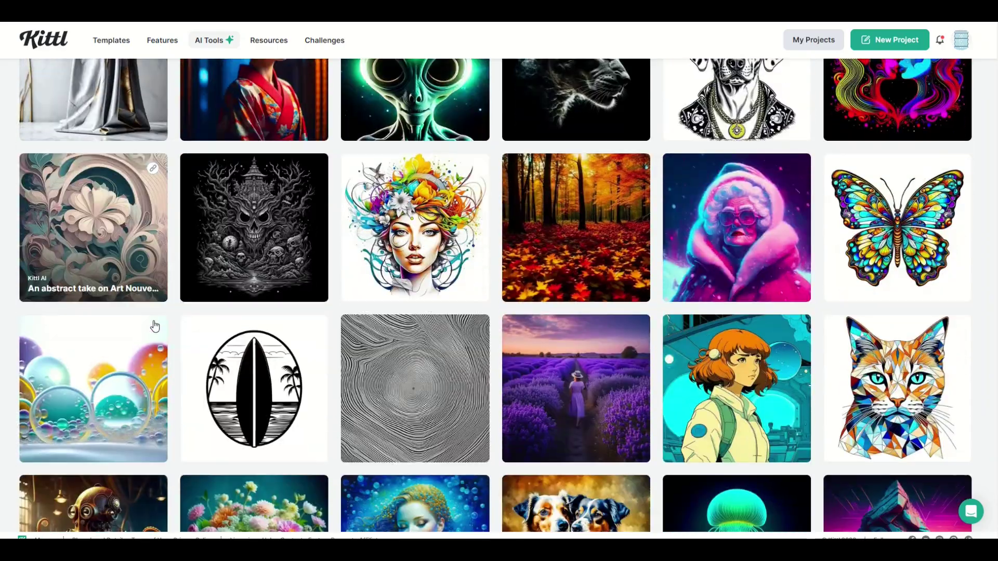
scroll(155, 326, down, 2)
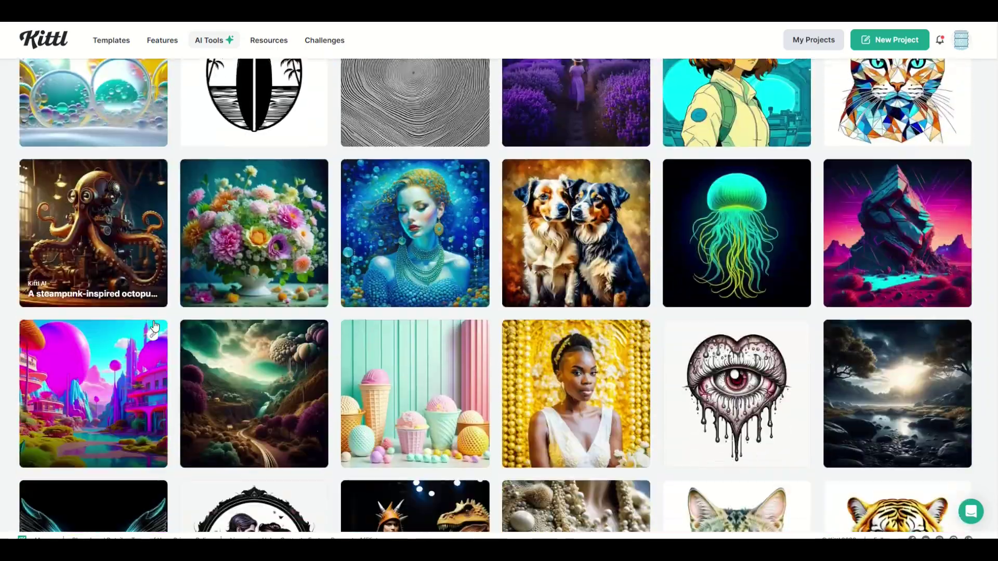
scroll(155, 326, up, 7)
scroll(154, 326, up, 5)
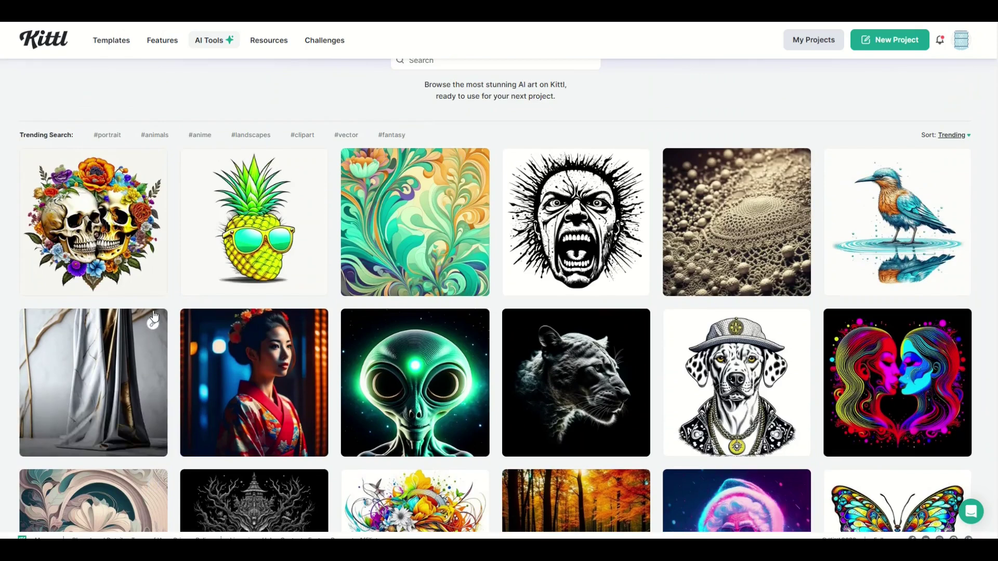
scroll(620, 182, up, 1)
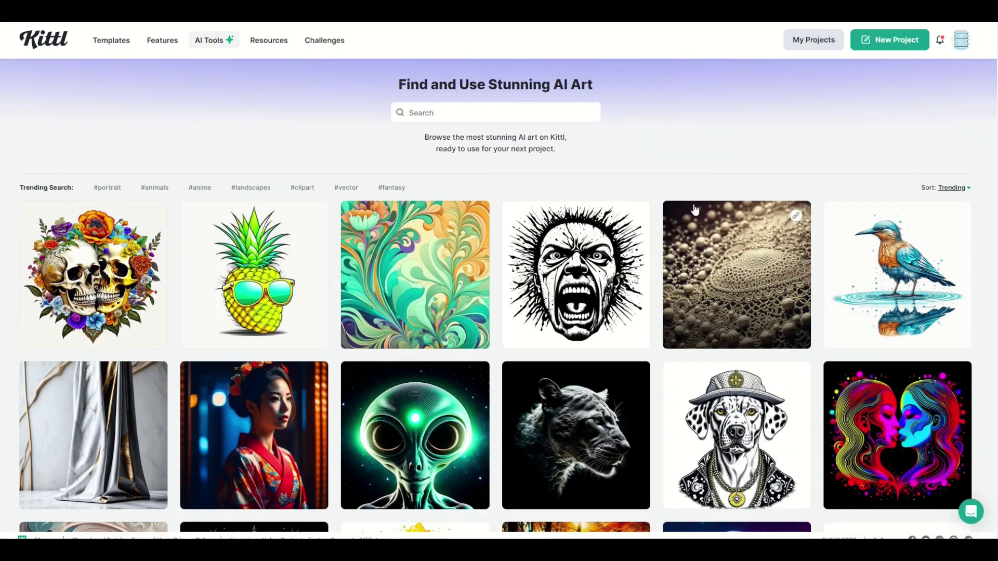
Step: Sort the feed by Most used and filter it to #anime art
click(947, 191)
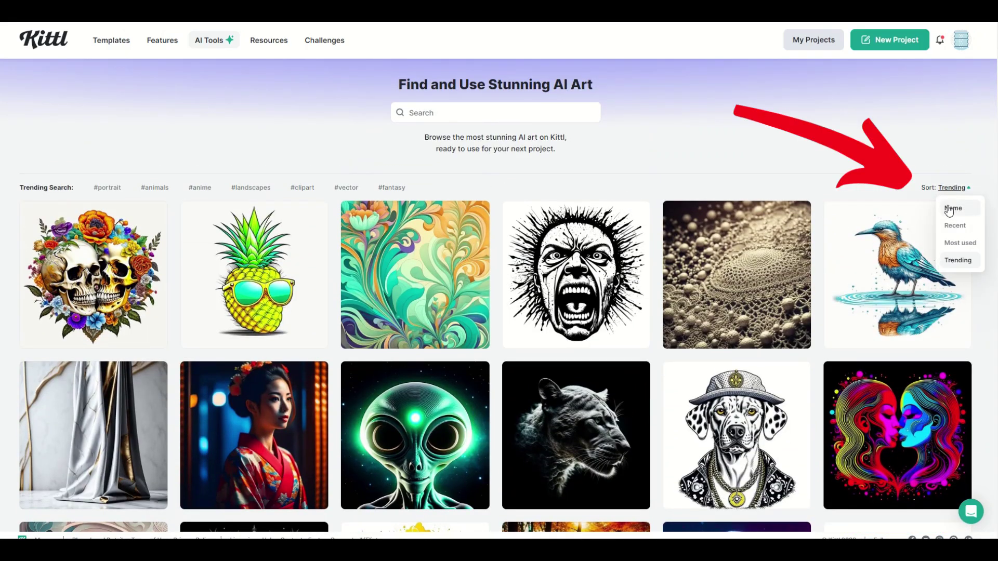
click(952, 243)
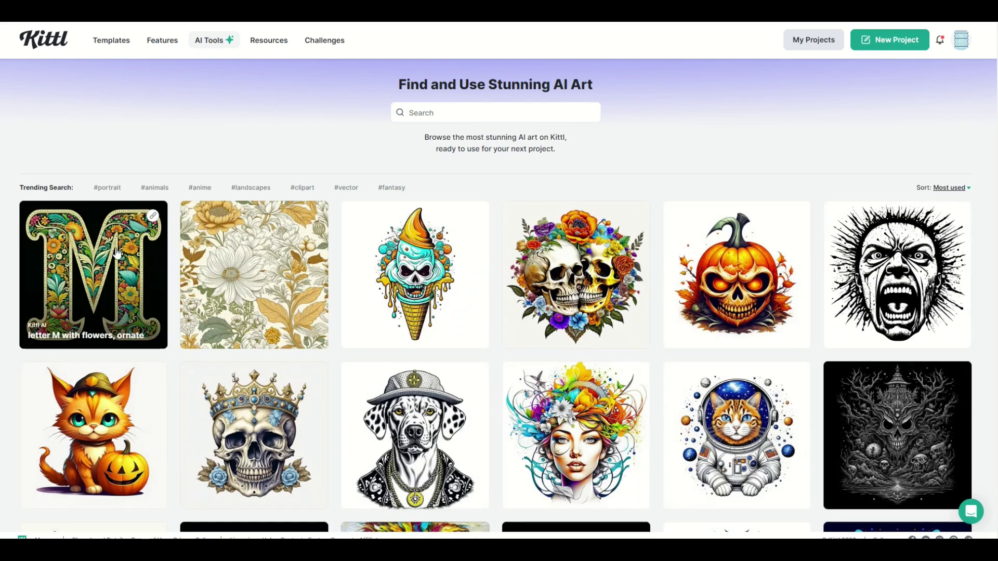
scroll(795, 307, down, 1)
scroll(796, 307, down, 1)
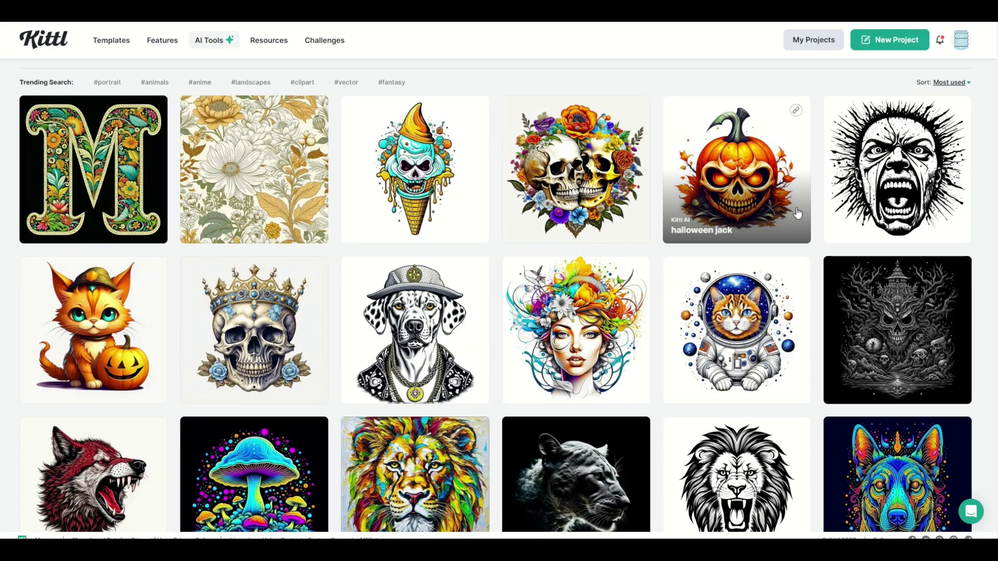
scroll(800, 239, down, 2)
scroll(333, 275, down, 3)
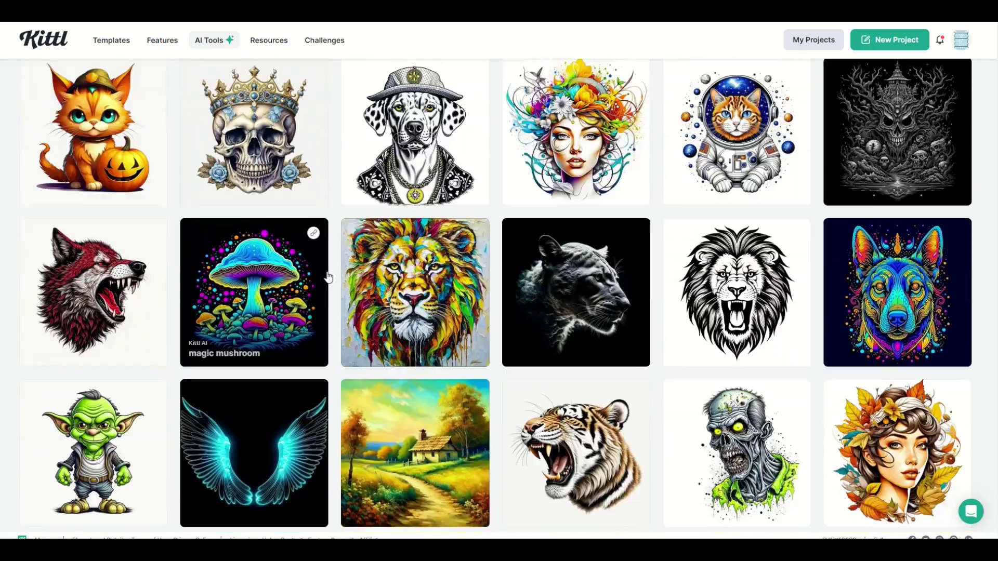
scroll(342, 276, up, 8)
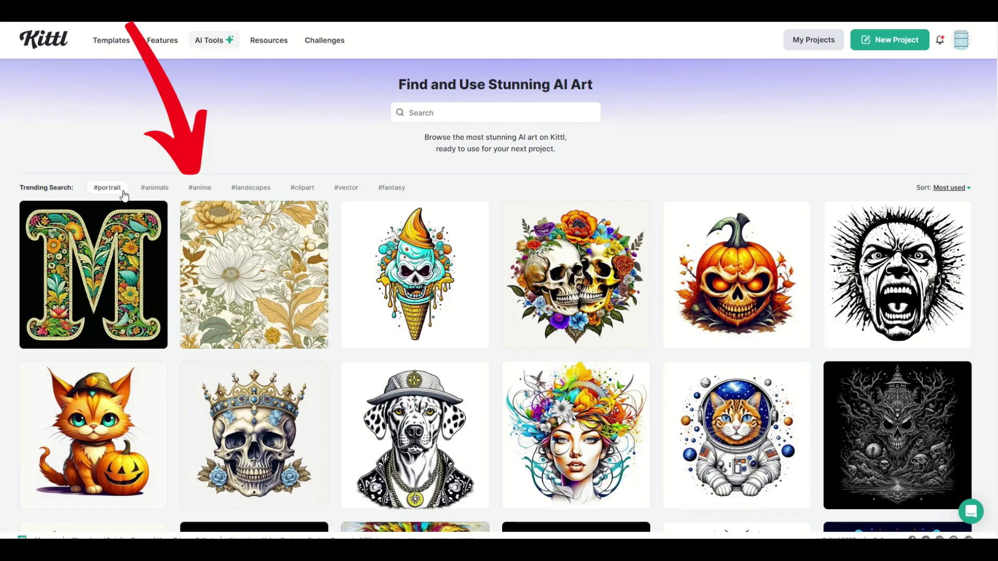
click(207, 193)
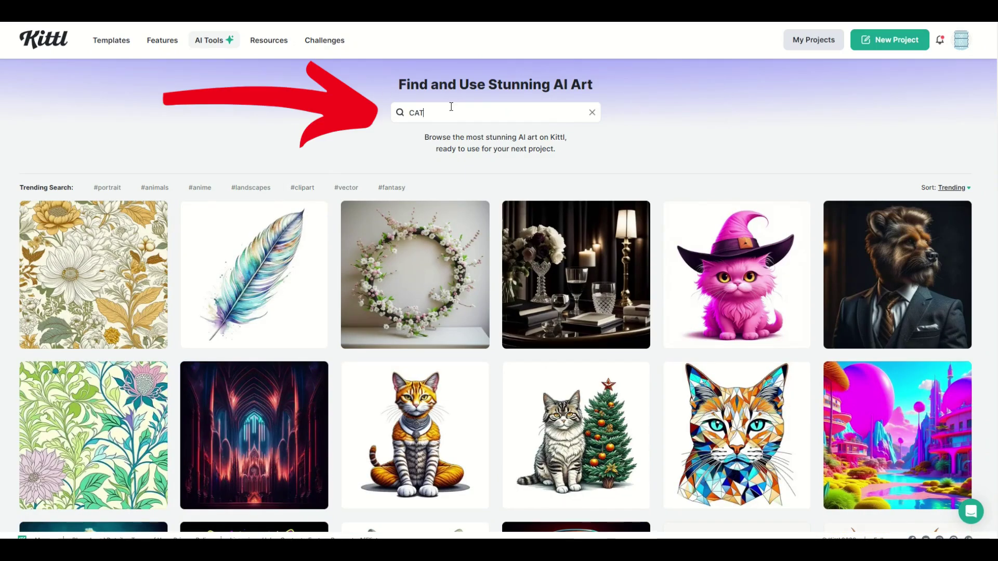
Step: Scroll the AI art feed down to the gold steampunk skull card
scroll(852, 287, down, 7)
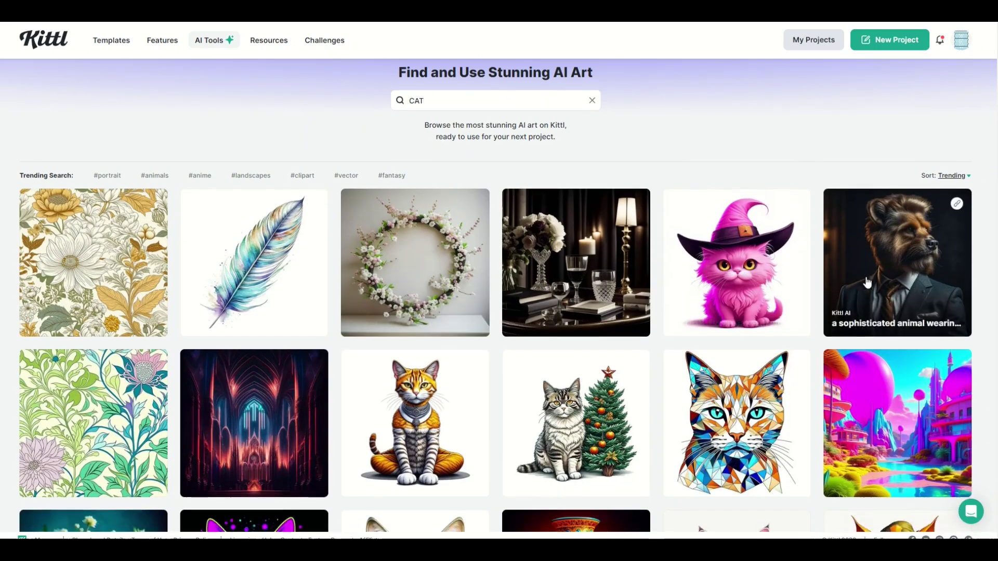
scroll(852, 287, down, 5)
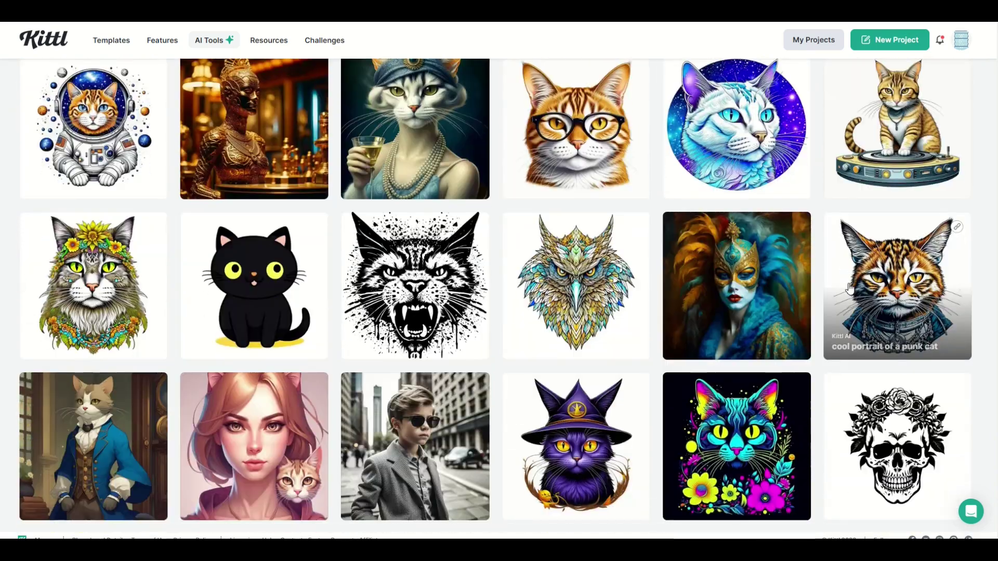
scroll(831, 288, up, 6)
scroll(831, 288, up, 6)
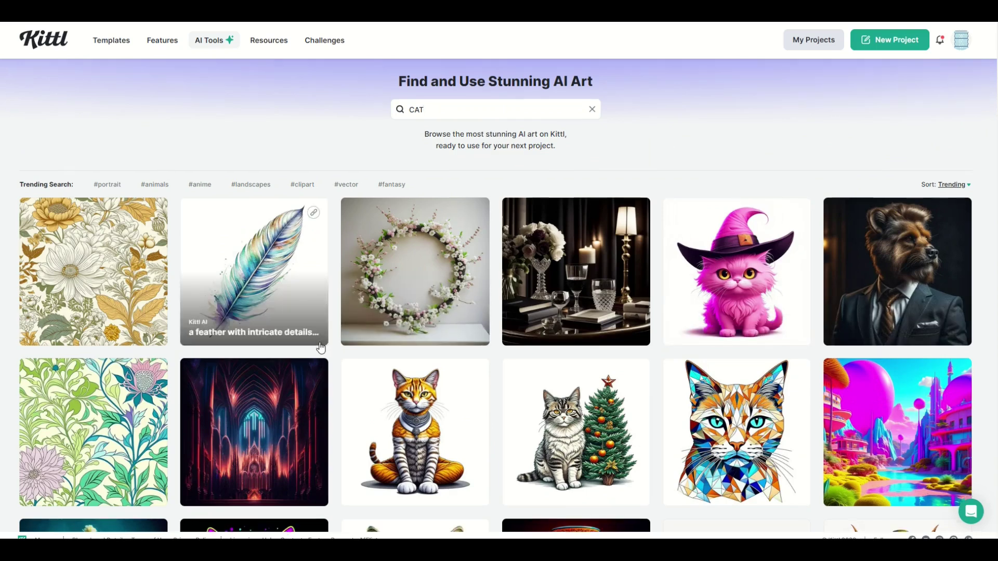
scroll(307, 280, down, 10)
scroll(307, 279, up, 2)
scroll(307, 280, down, 5)
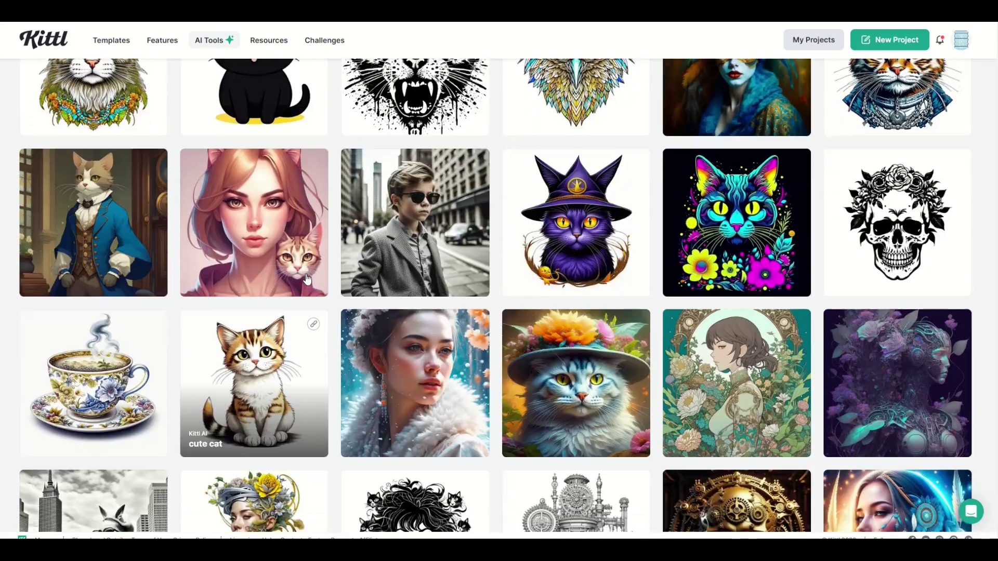
scroll(308, 280, down, 2)
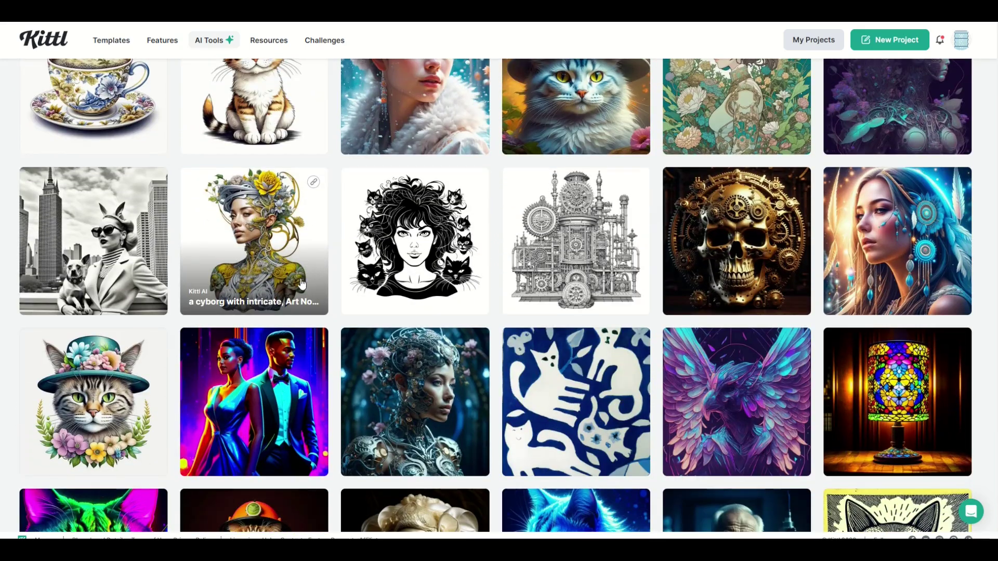
scroll(234, 332, down, 1)
scroll(234, 331, down, 1)
scroll(234, 332, up, 3)
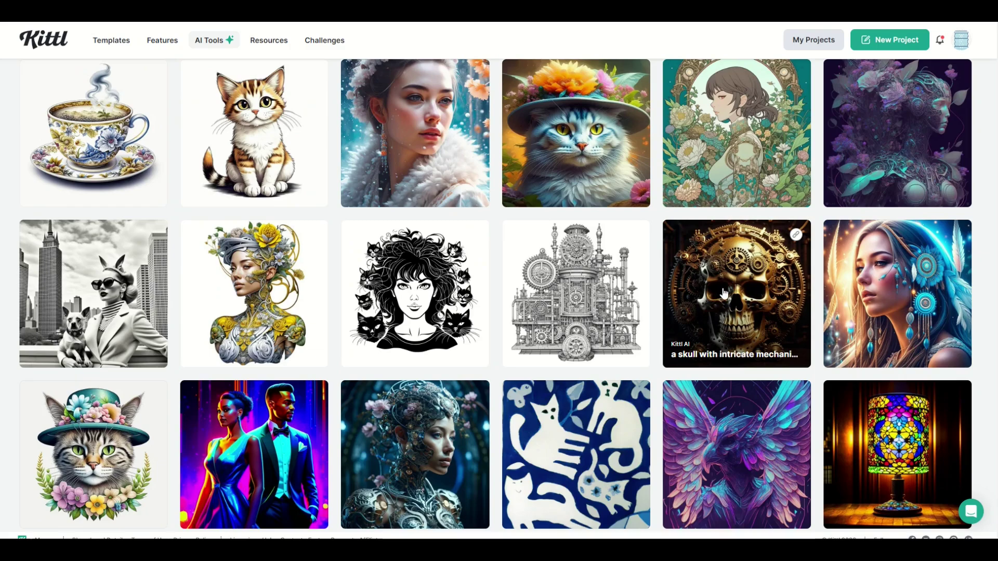
Step: Place the skull artwork in a project with Use Image and review its artboard size options
click(745, 295)
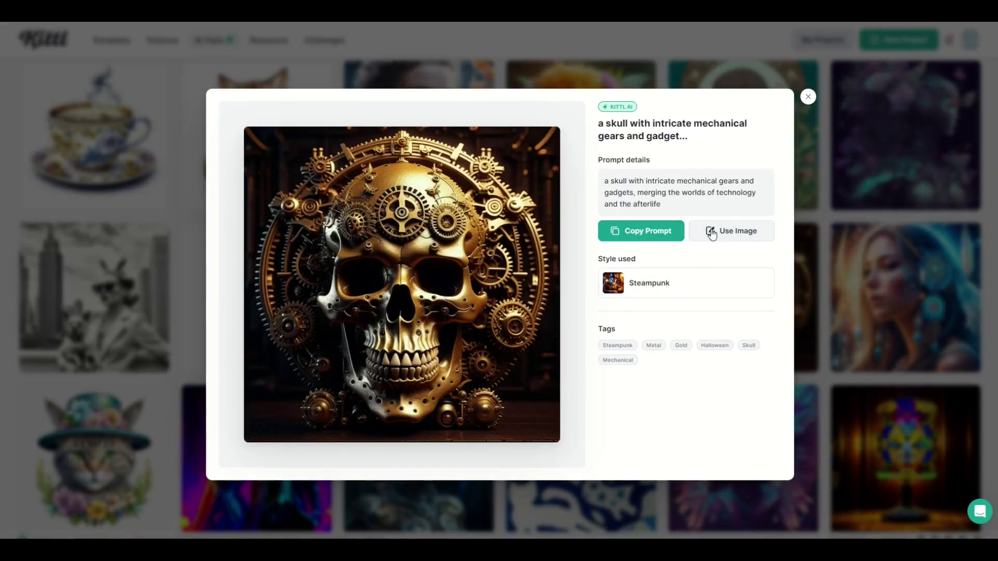
click(748, 235)
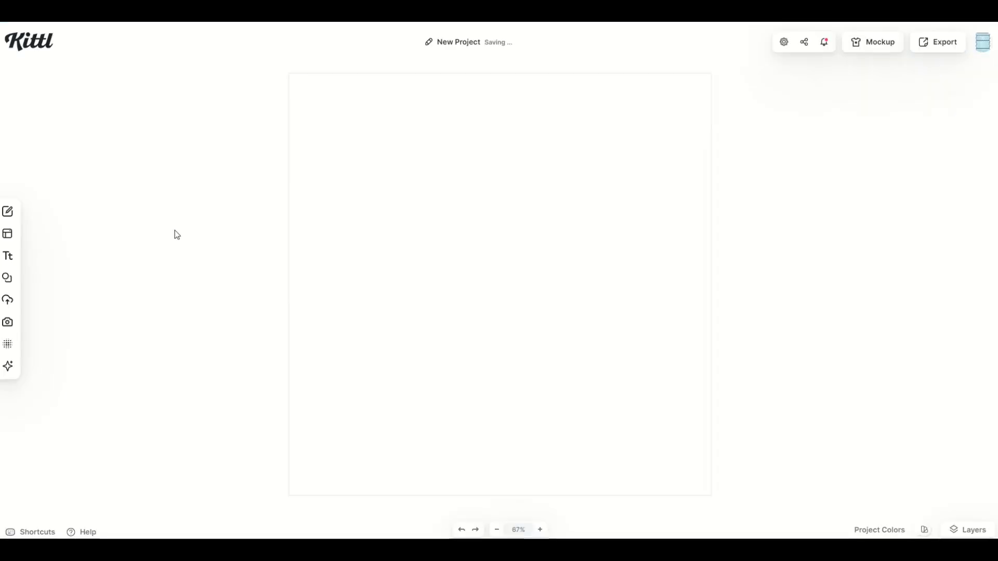
click(436, 89)
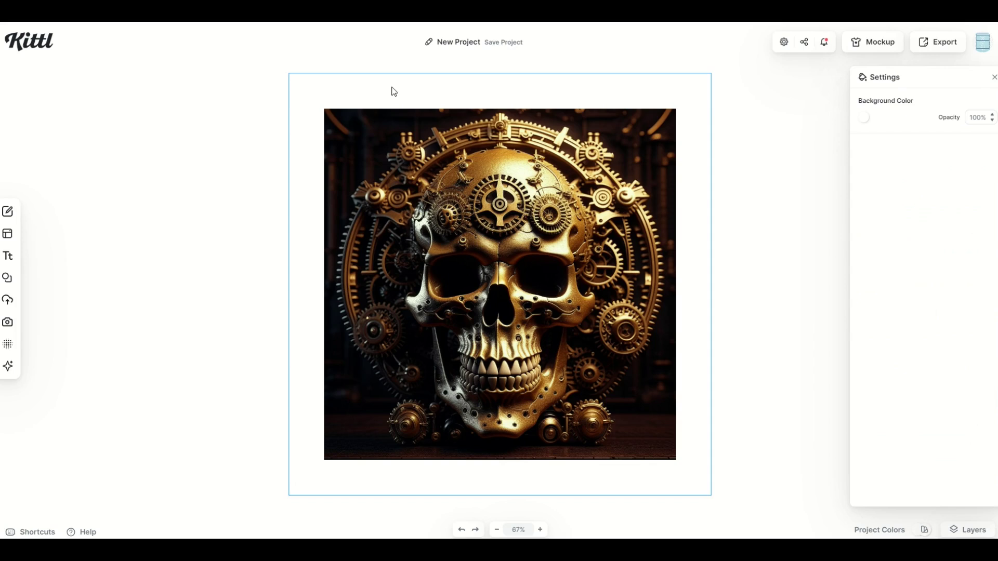
click(784, 44)
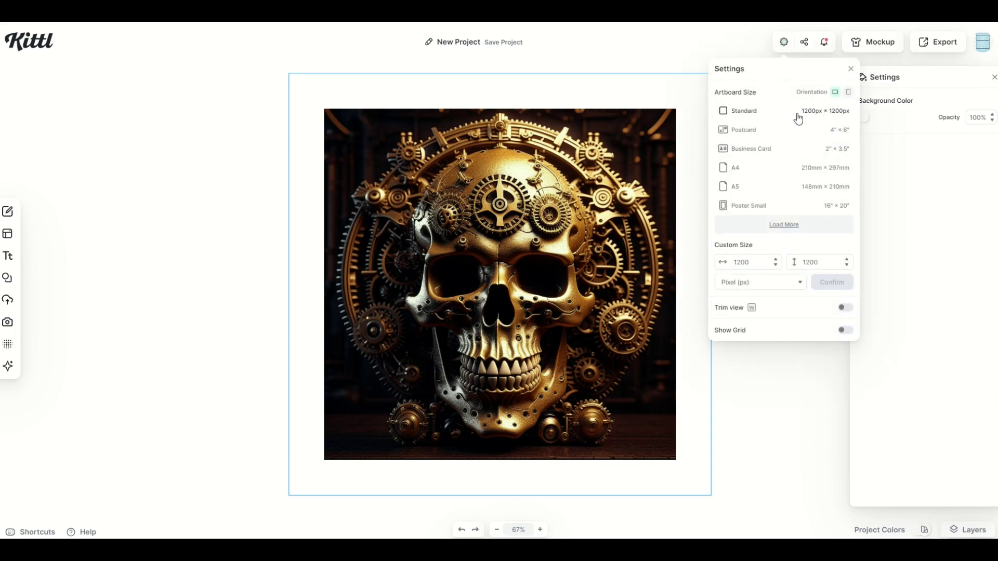
click(572, 100)
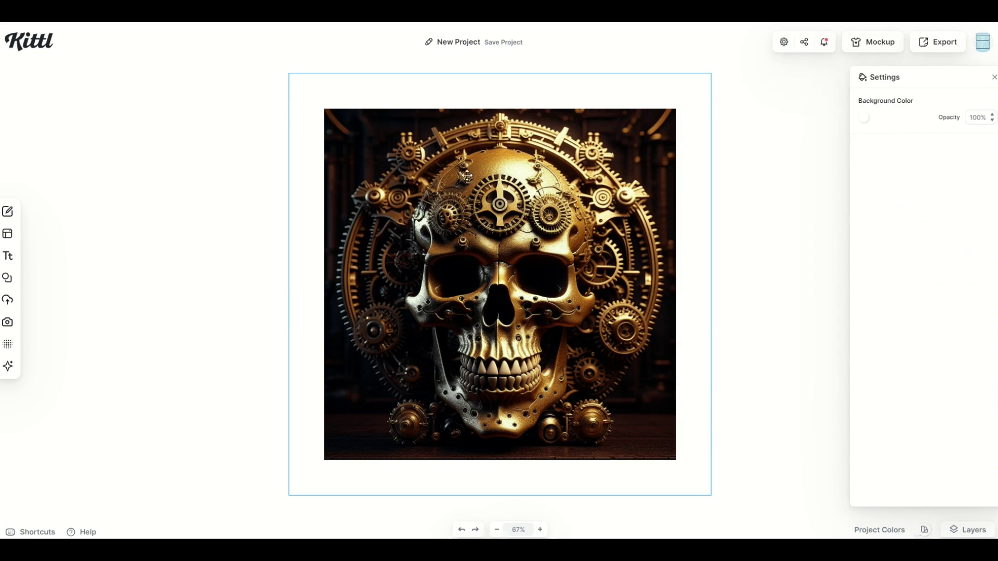
Step: Copy the skull image and start another new project
click(448, 160)
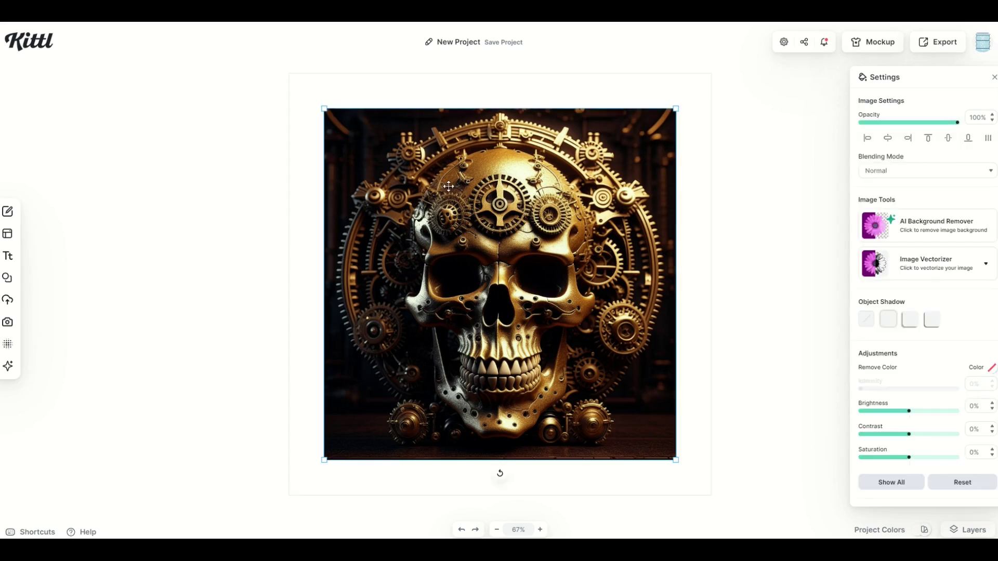
right_click(478, 240)
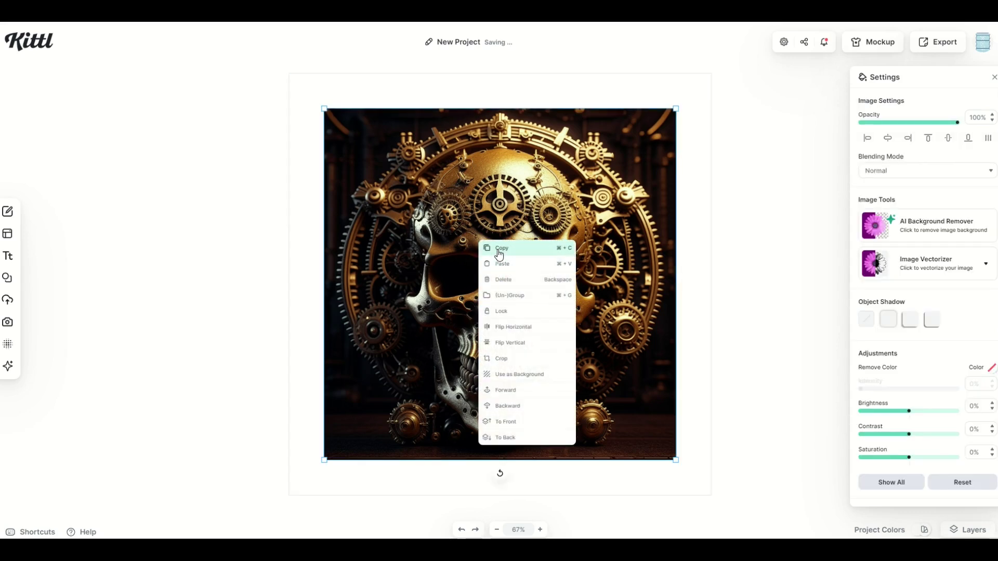
click(499, 250)
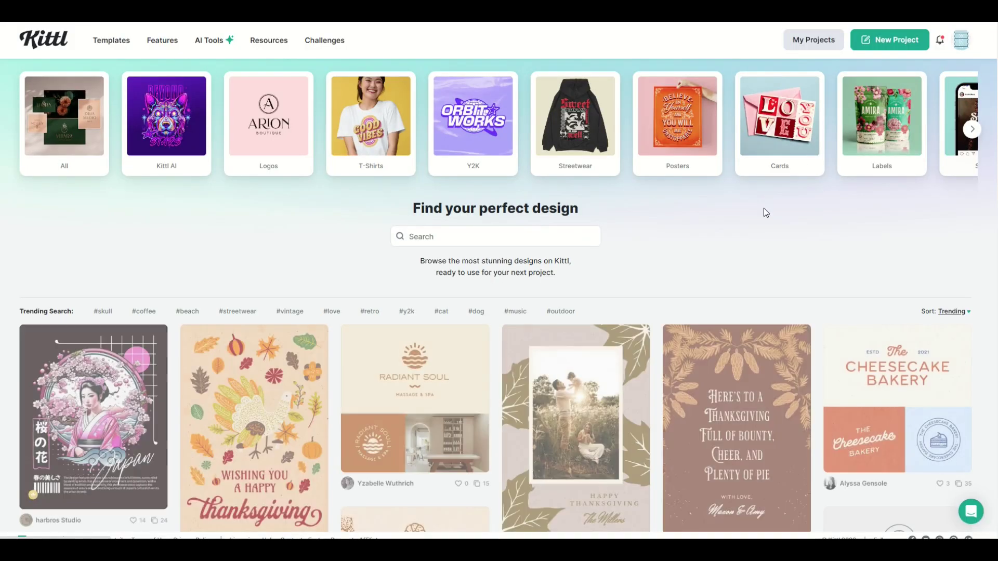
click(894, 43)
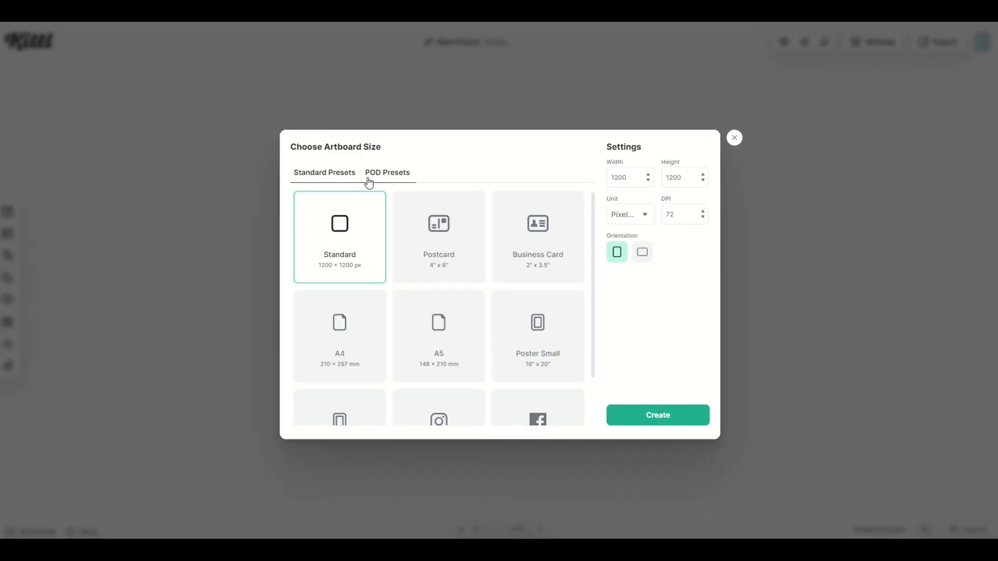
Step: Create a Displate Standard artboard from the POD presets with a grey background
click(370, 176)
scroll(419, 302, down, 3)
click(410, 314)
click(625, 416)
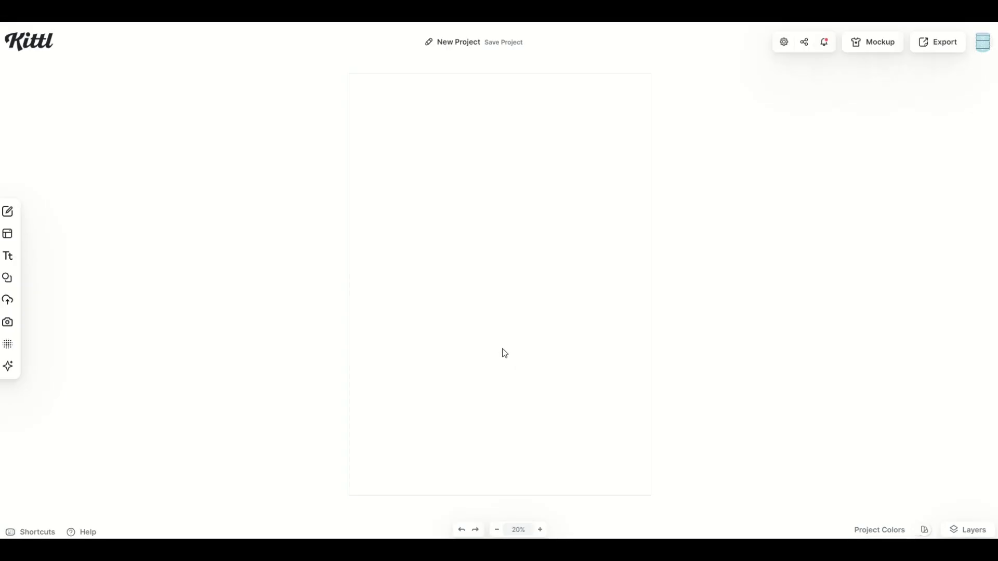
click(472, 323)
click(864, 117)
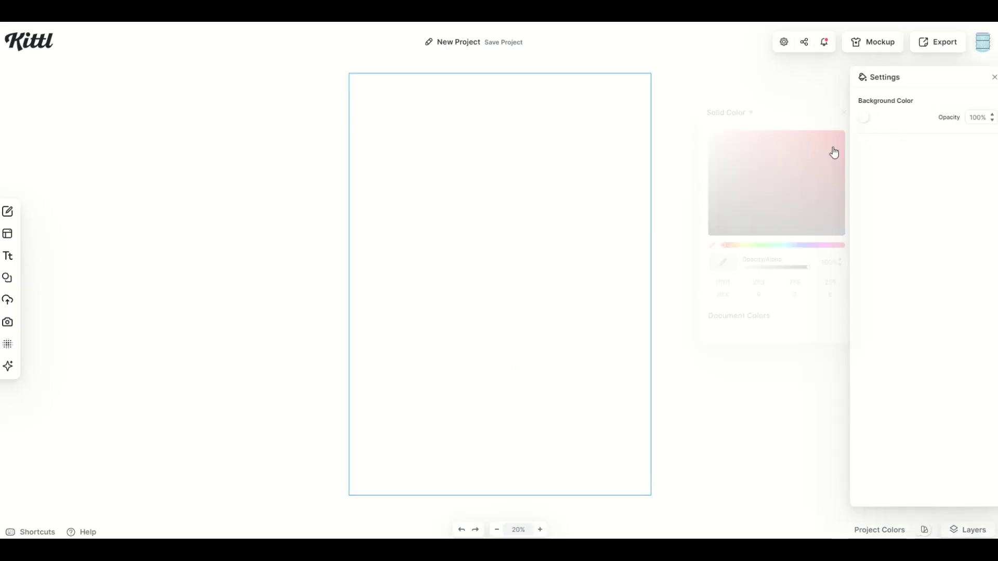
drag(834, 152, 641, 181)
click(251, 273)
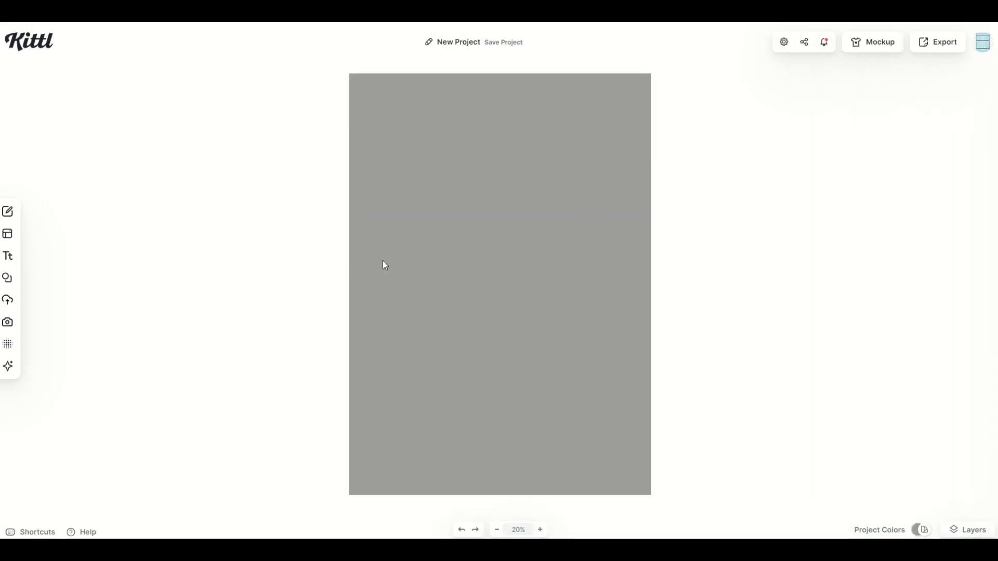
Step: Paste the skull image onto the artboard, enlarge it and centre it
right_click(422, 250)
click(431, 272)
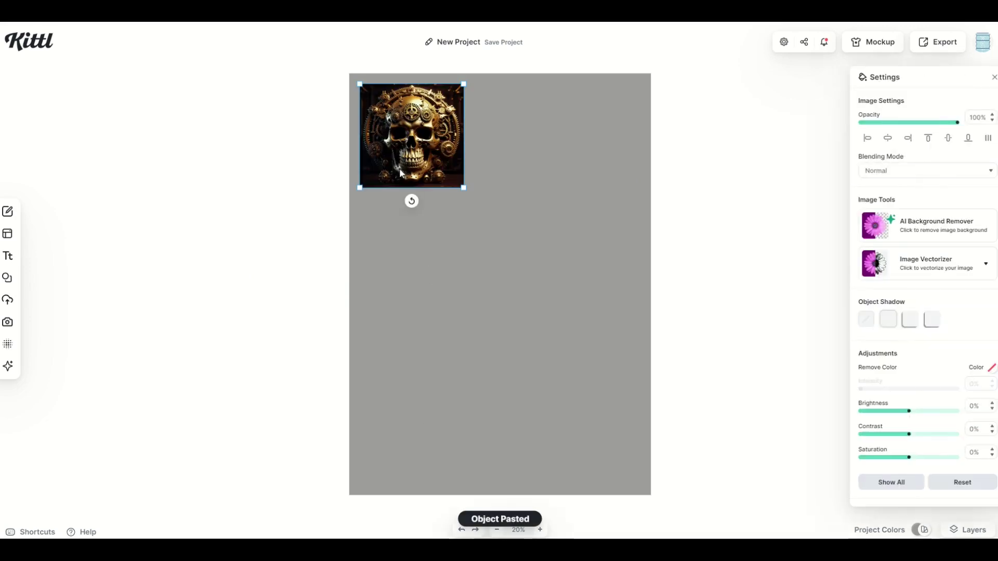
drag(464, 187, 469, 326)
drag(477, 251, 497, 329)
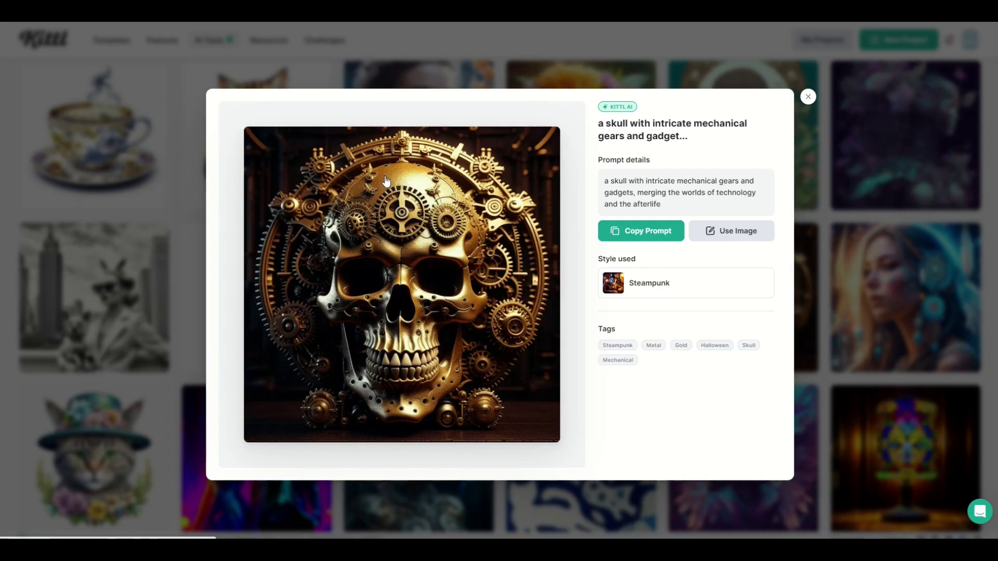
Step: Use the skull image in a new project and select its artboard
click(713, 231)
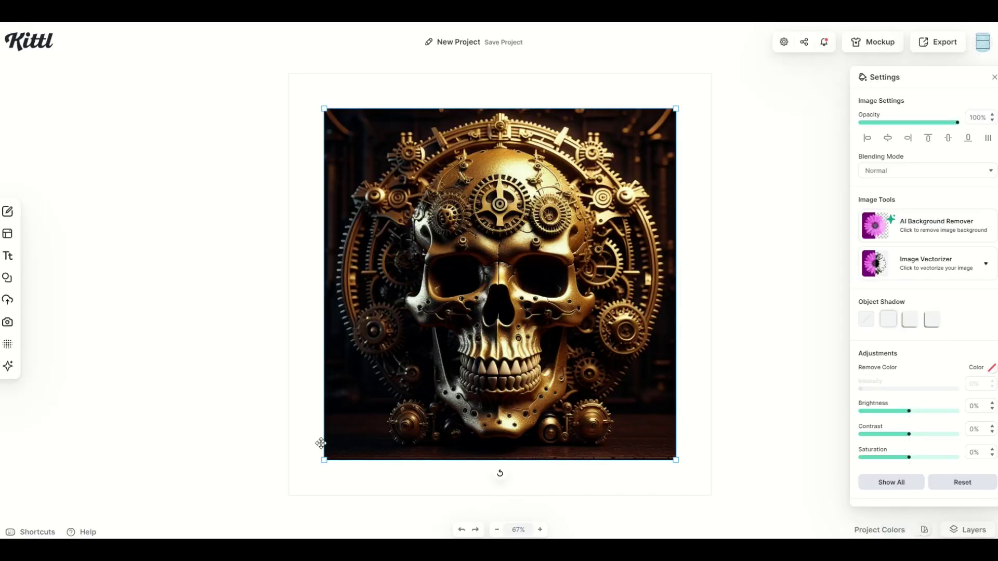
click(561, 99)
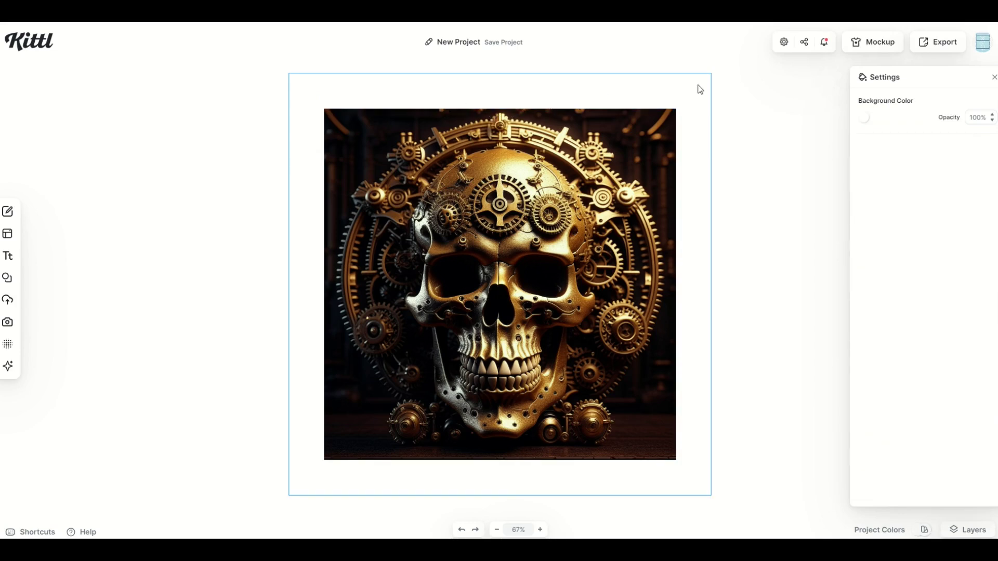
Step: Resize the artboard to 5000 × 5000 px and make its background grey
click(785, 43)
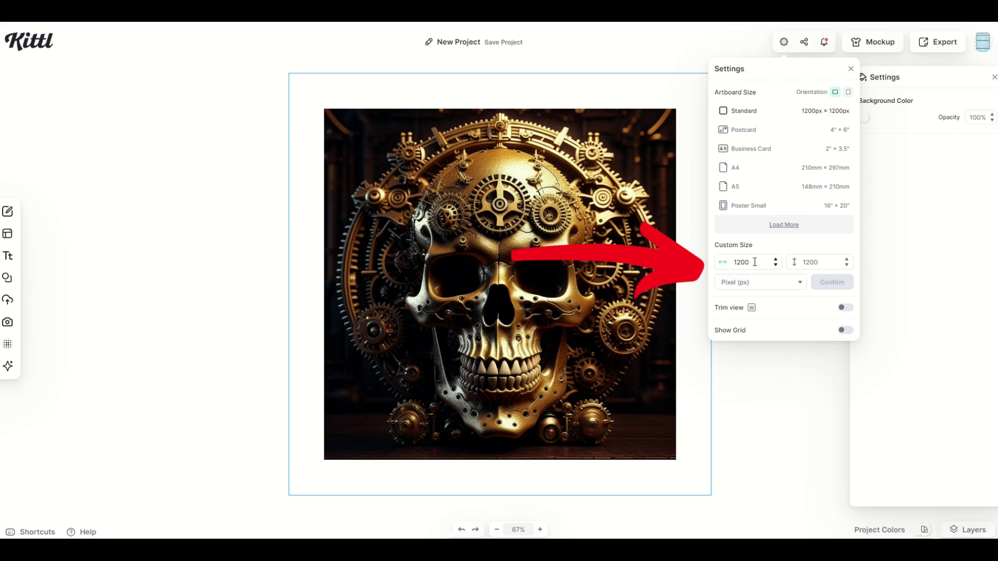
text(5000)
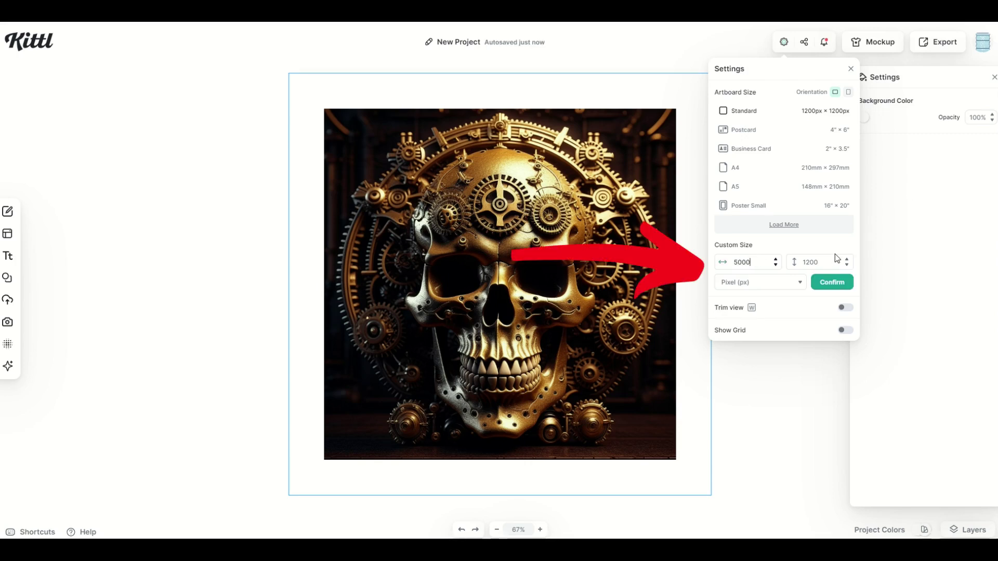
double_click(837, 258)
drag(810, 262, 744, 248)
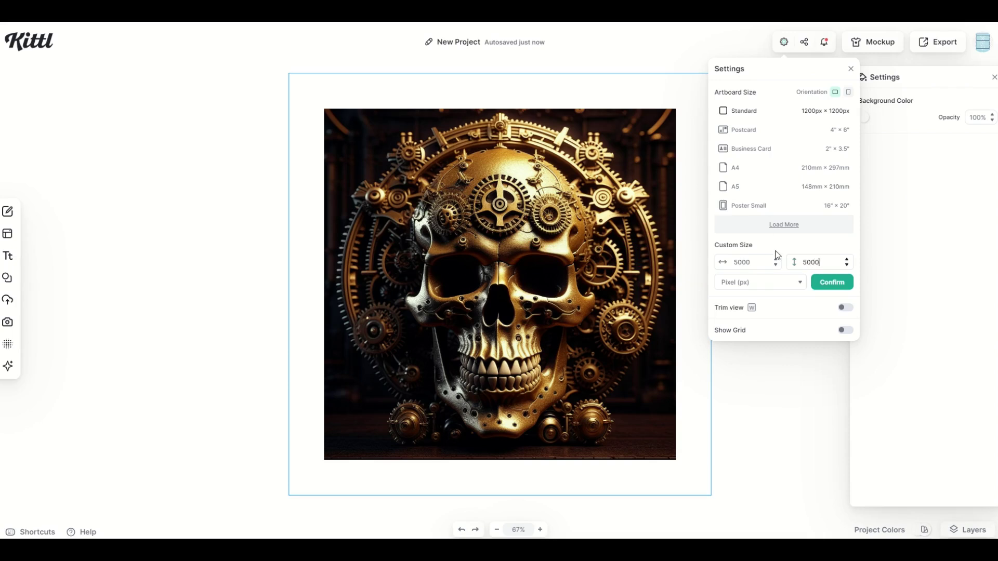
click(830, 285)
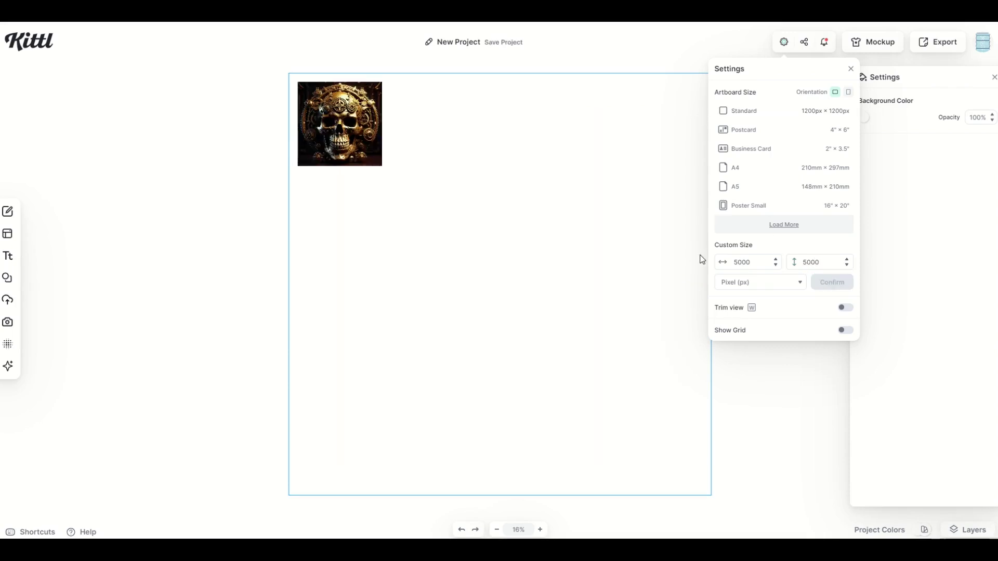
click(865, 117)
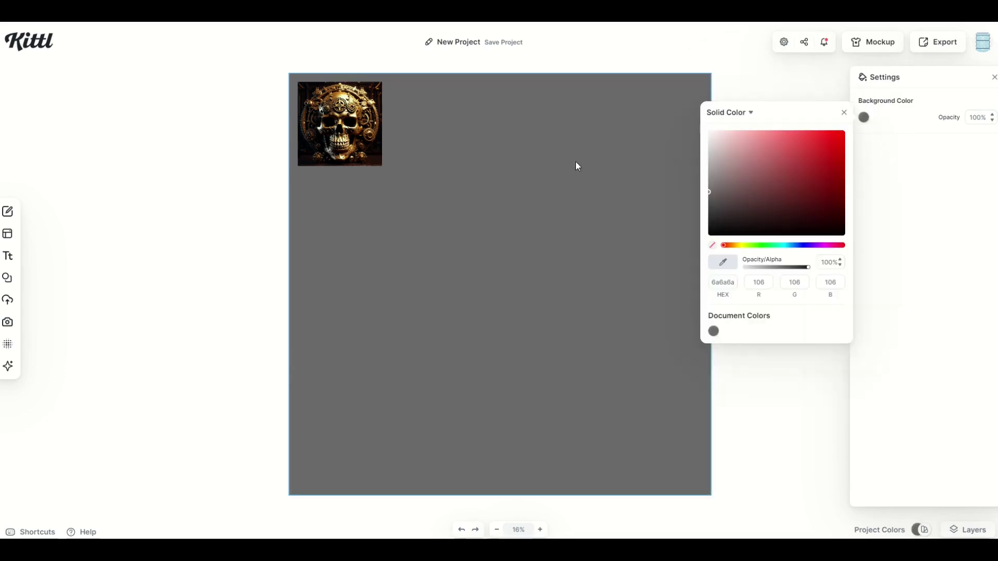
click(520, 182)
Step: Enlarge the skull to fill most of the artboard and nudge it into place
click(353, 120)
drag(382, 165, 696, 481)
drag(609, 417, 612, 423)
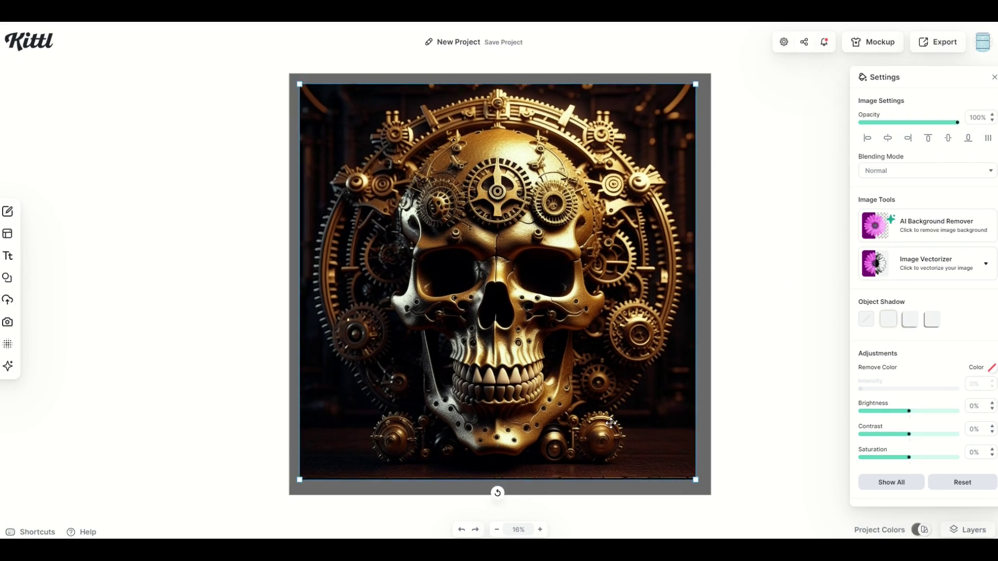
click(252, 275)
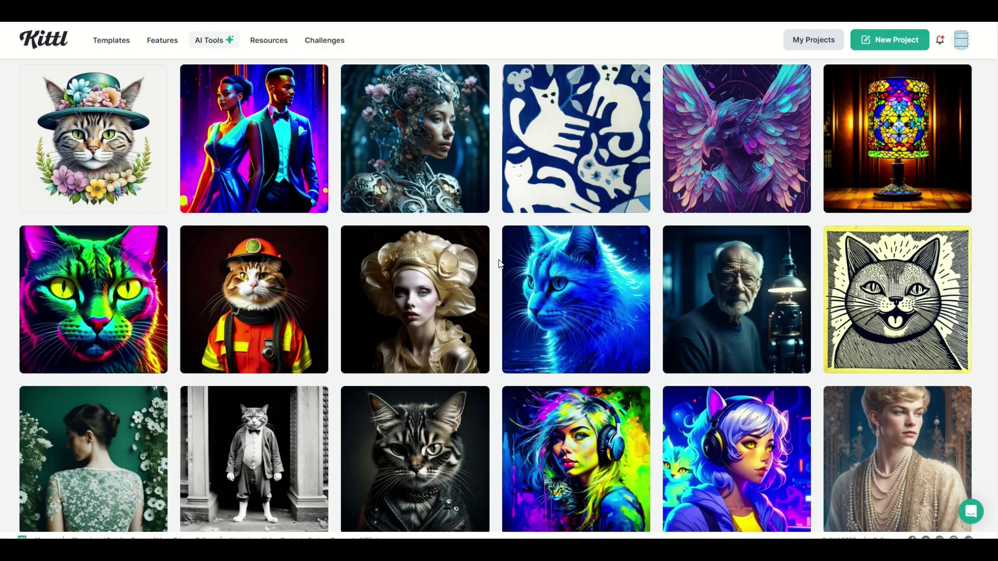
Step: Open the gamer girl with cat headphones artwork, copy its prompt and close it
scroll(475, 280, down, 4)
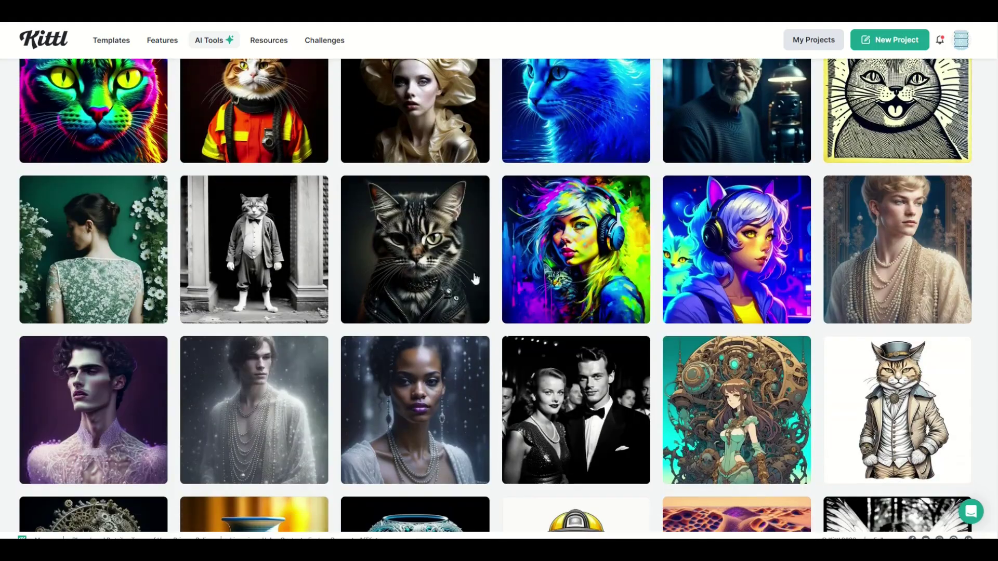
click(580, 250)
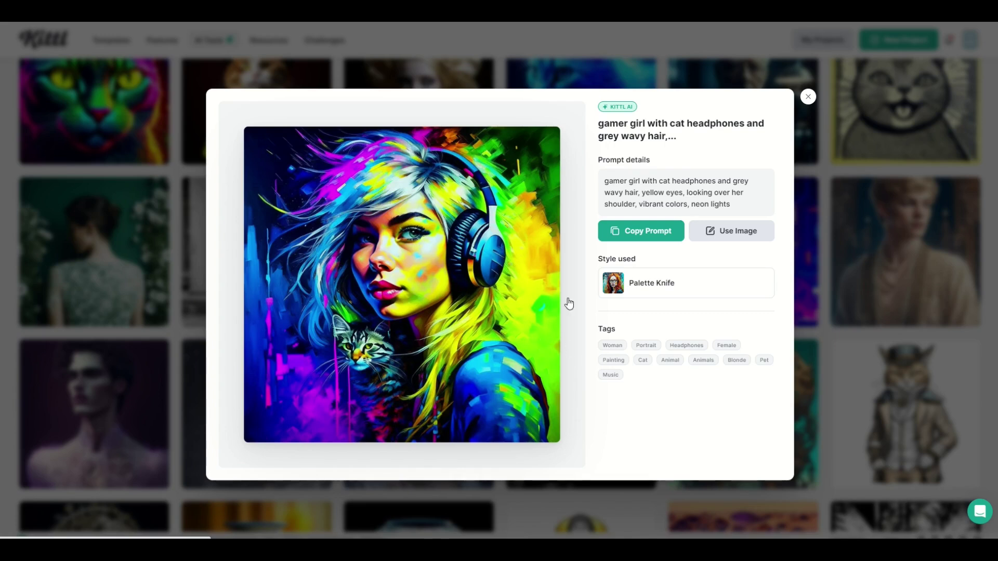
drag(606, 160, 632, 160)
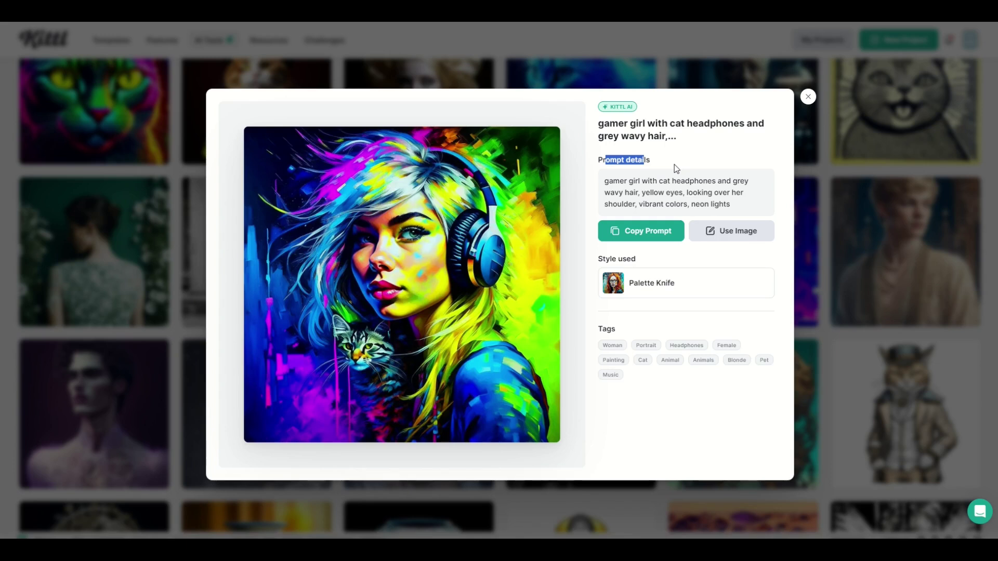
click(634, 178)
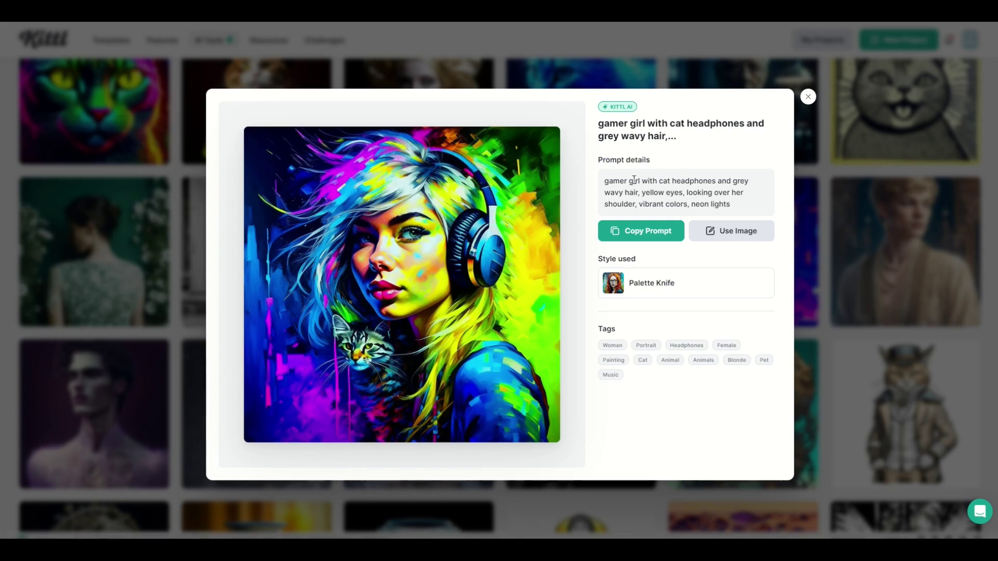
click(638, 237)
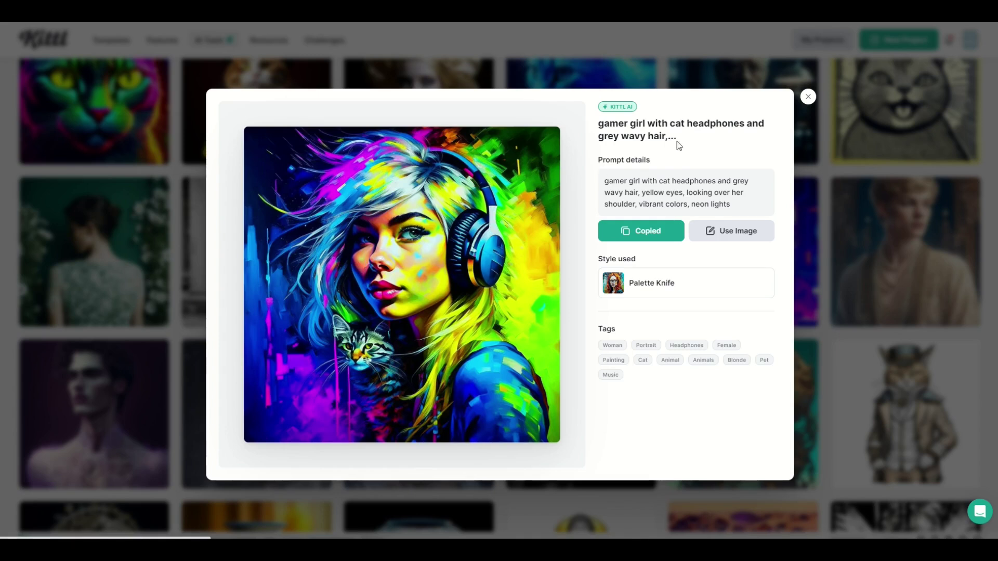
key(Escape)
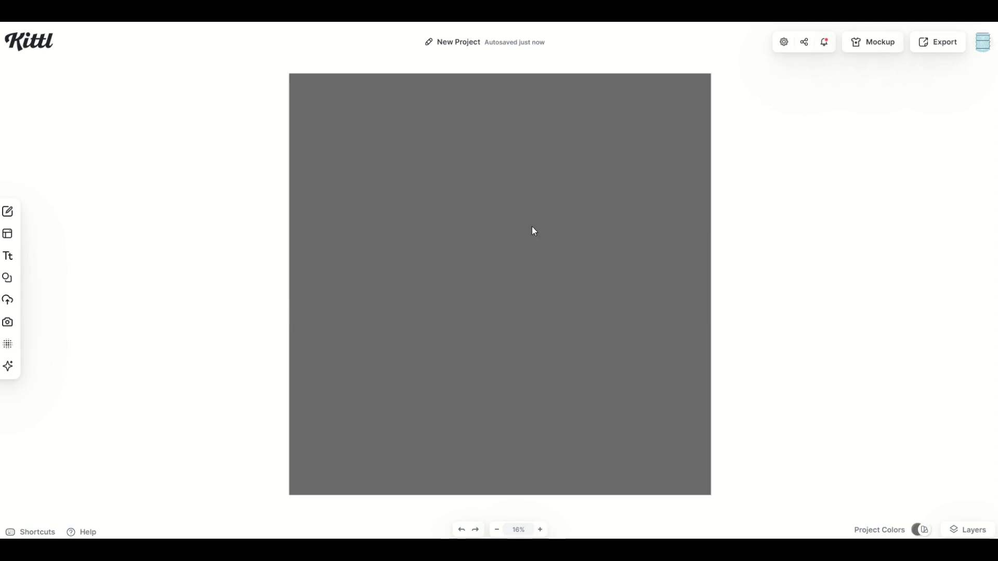
Step: Paste the gamer girl prompt into Image Generator and generate it in Art Deco style
click(9, 368)
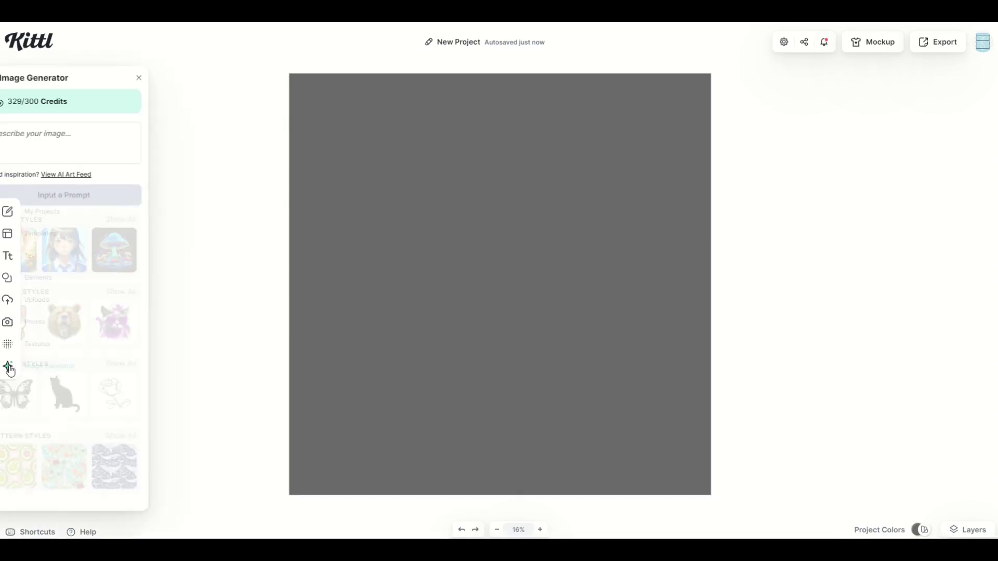
click(37, 147)
right_click(38, 148)
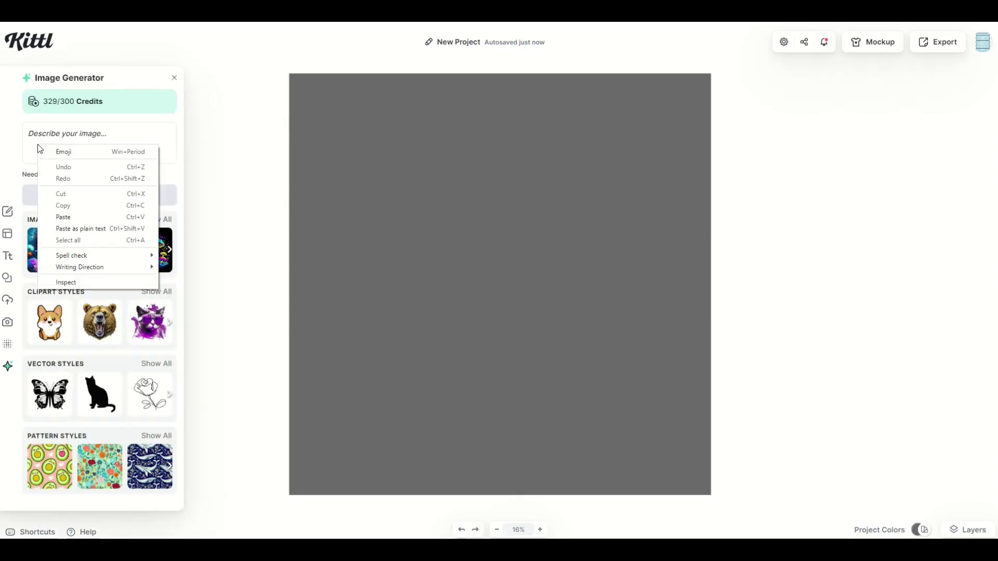
click(63, 216)
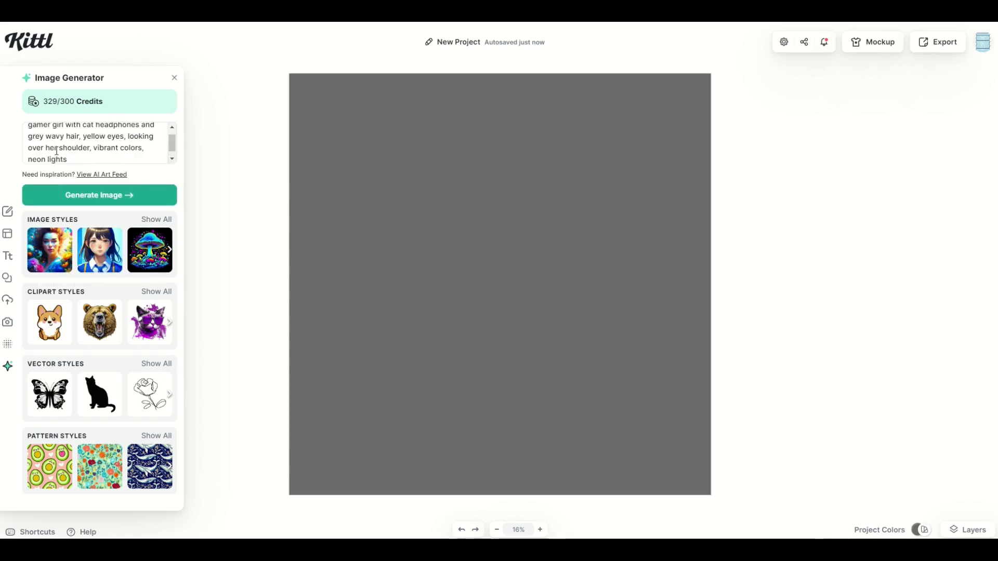
scroll(61, 140, up, 1)
scroll(95, 143, down, 1)
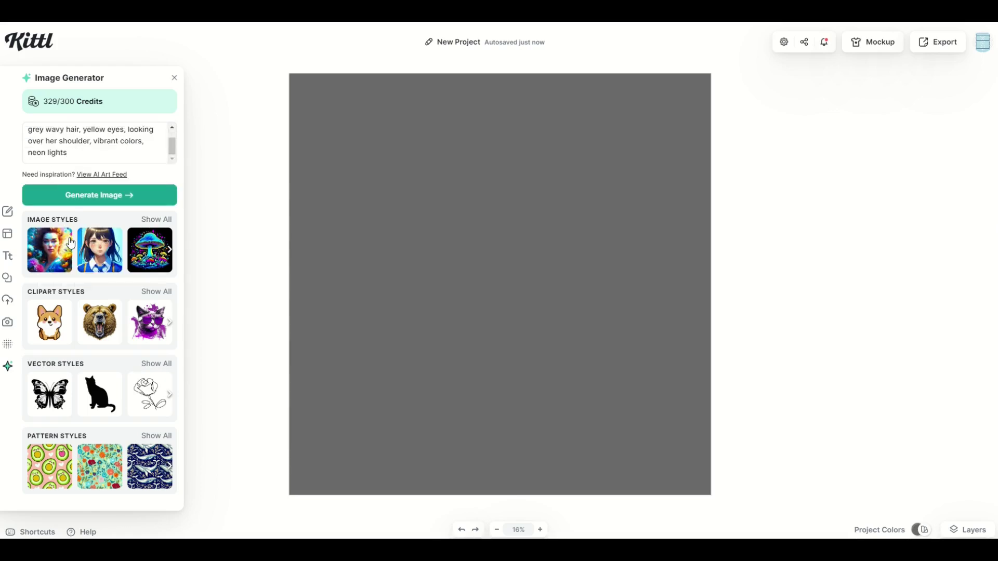
click(144, 223)
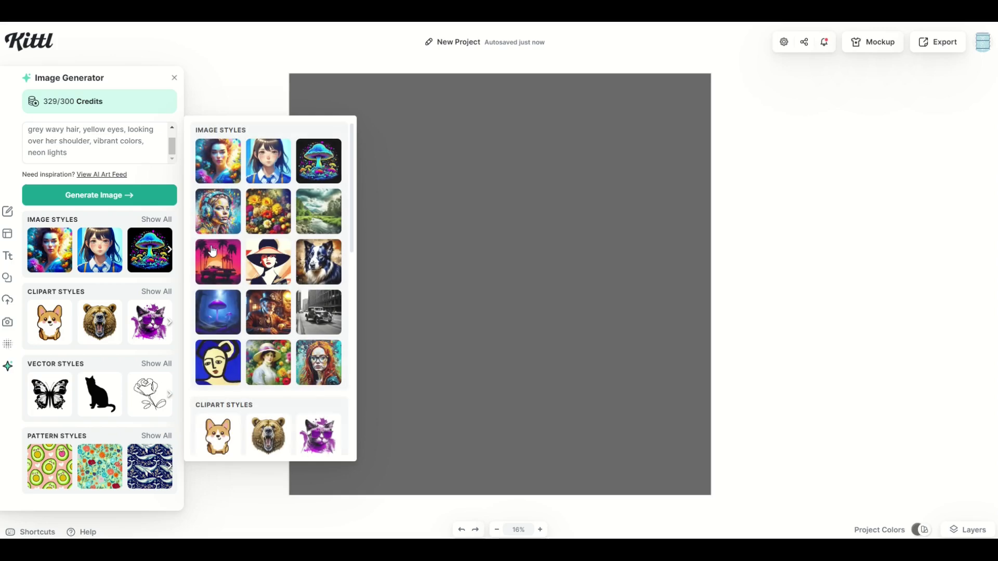
click(261, 266)
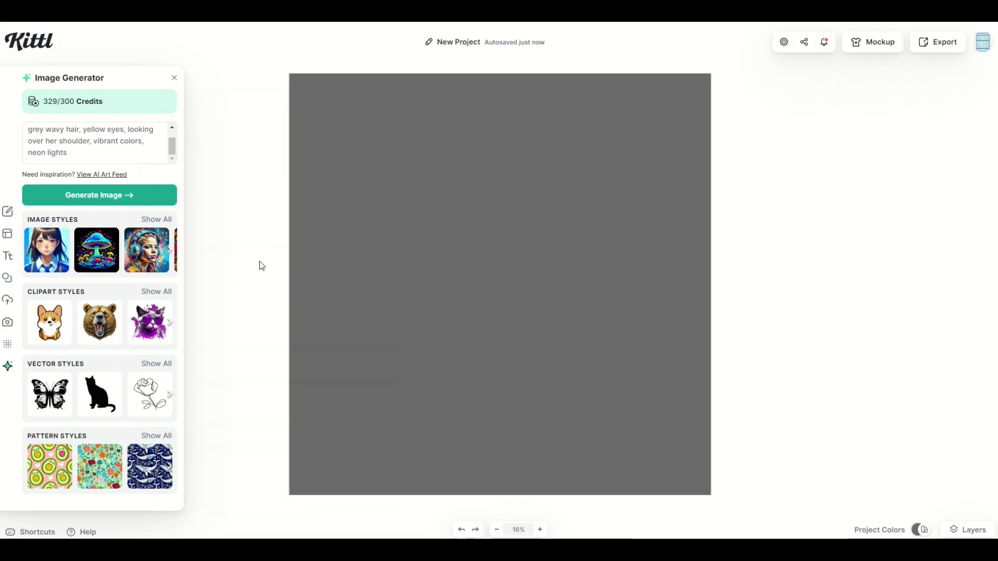
click(119, 198)
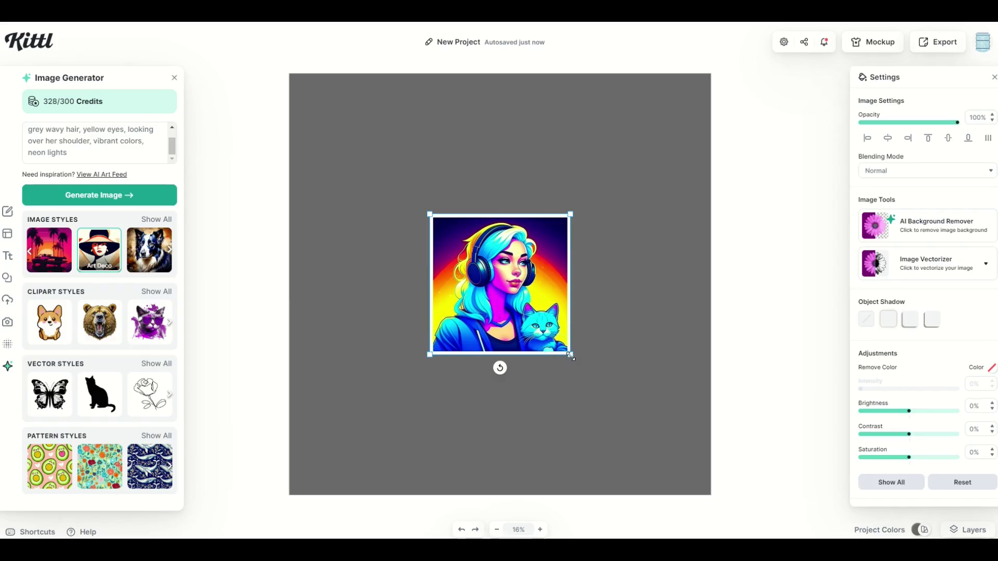
Step: Enlarge the generated portrait to fill the grey canvas and centre it
drag(571, 357, 700, 484)
drag(430, 215, 297, 82)
drag(372, 191, 373, 193)
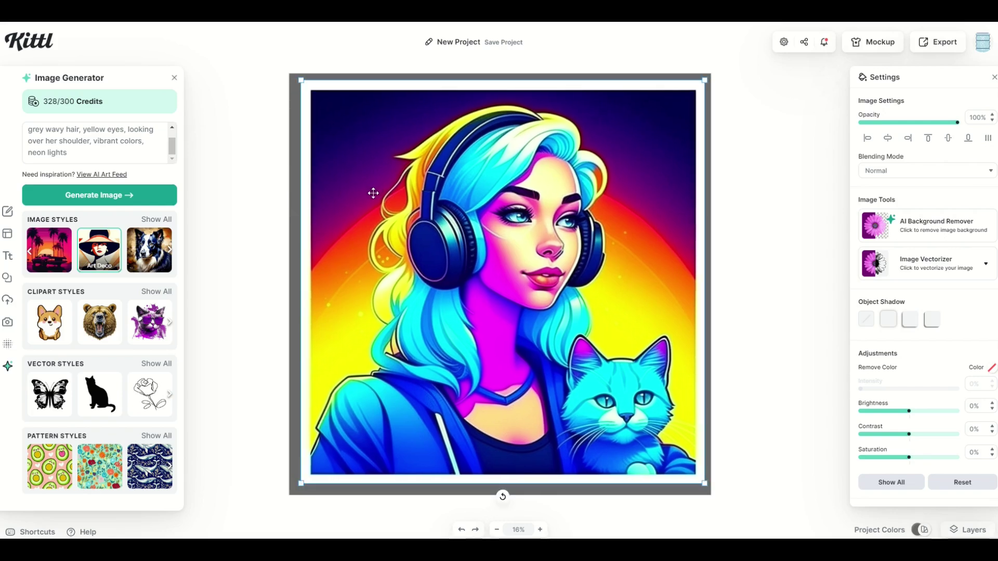
click(264, 220)
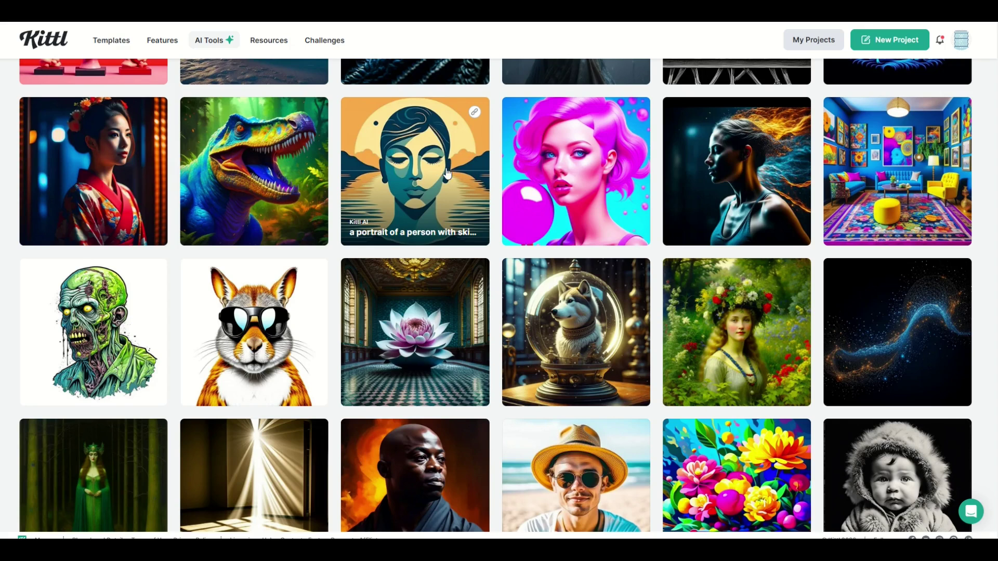
Step: Scroll the feed and open the "fantasy creature, friendly" artwork's details
scroll(444, 172, down, 3)
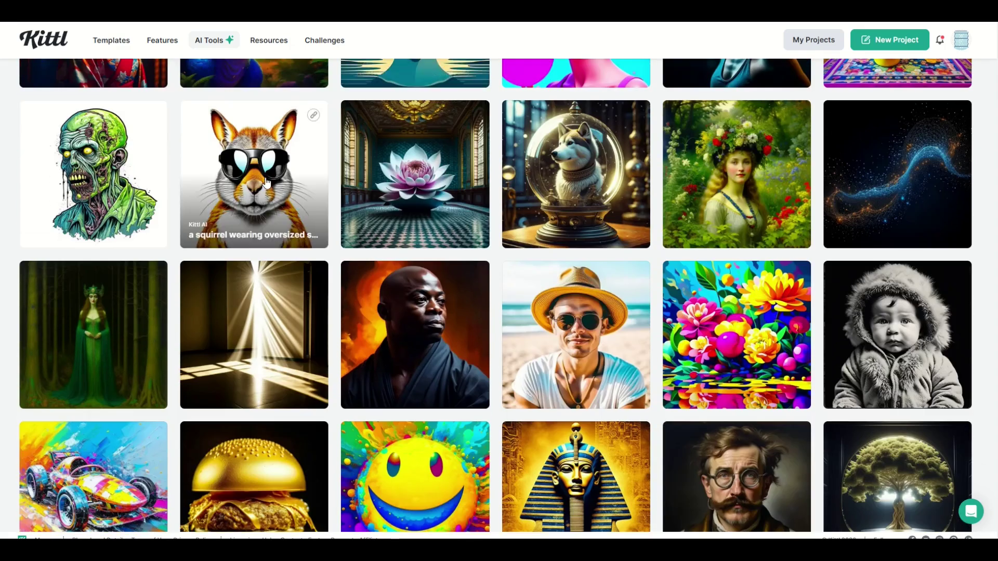
scroll(727, 219, down, 3)
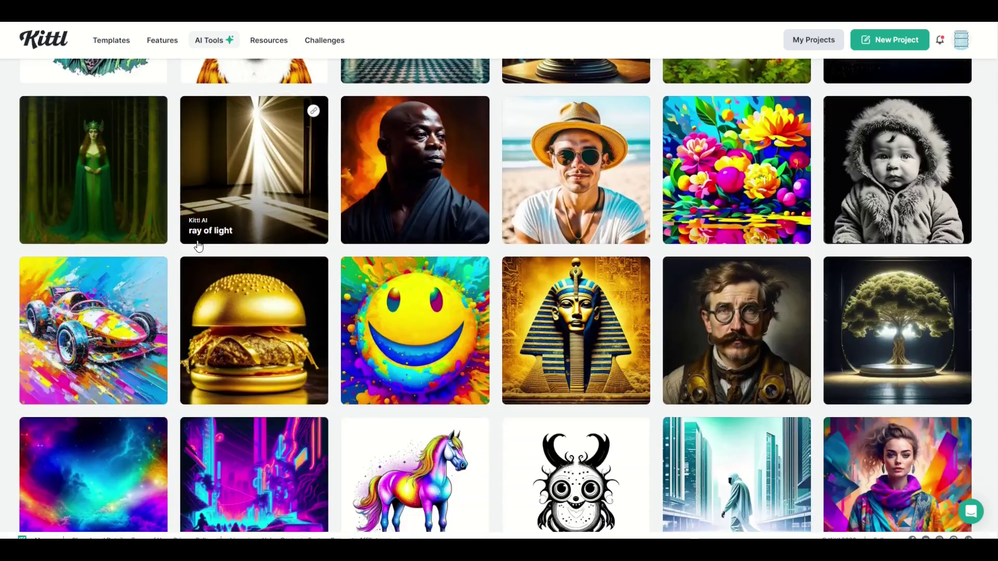
scroll(198, 245, down, 3)
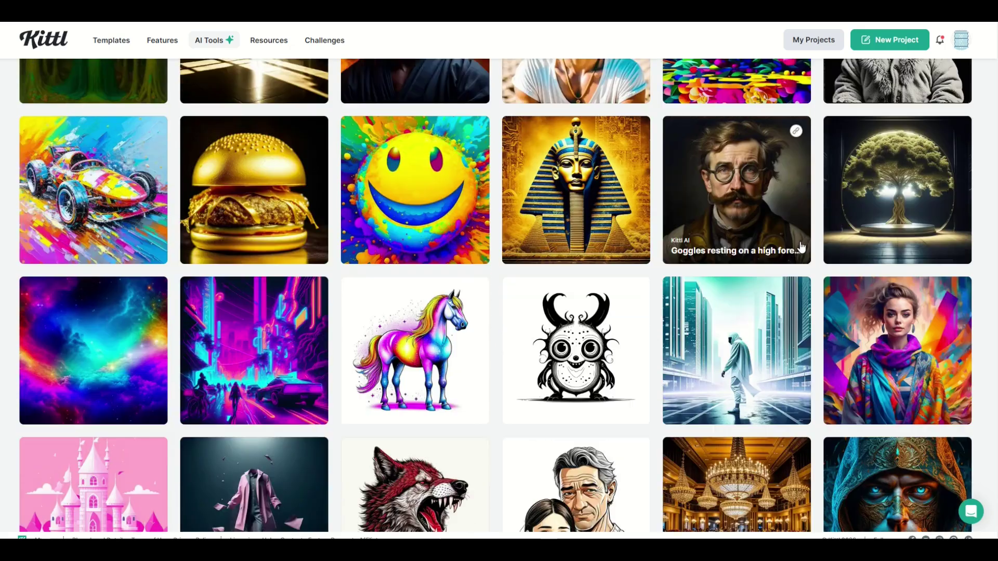
scroll(105, 249, down, 3)
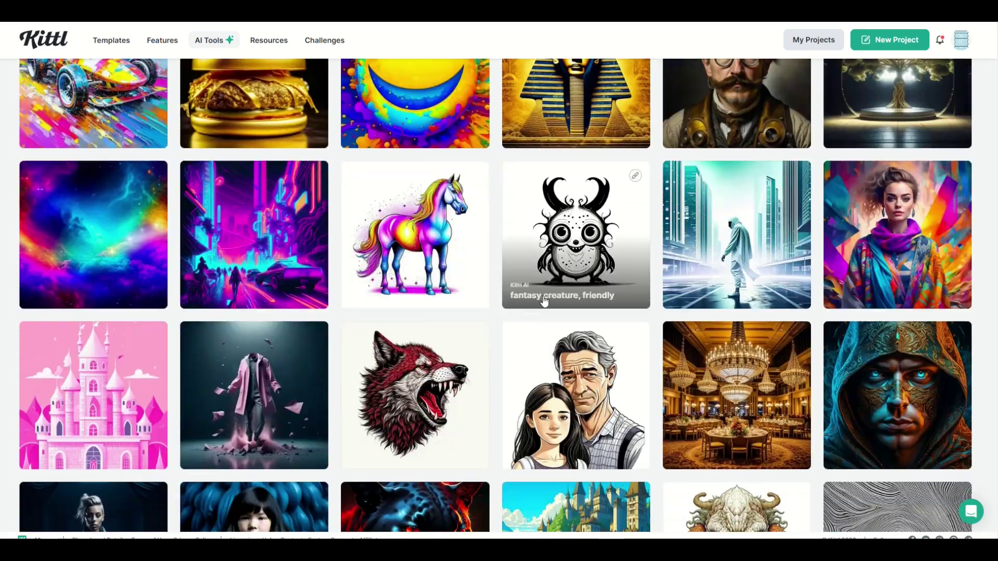
click(570, 259)
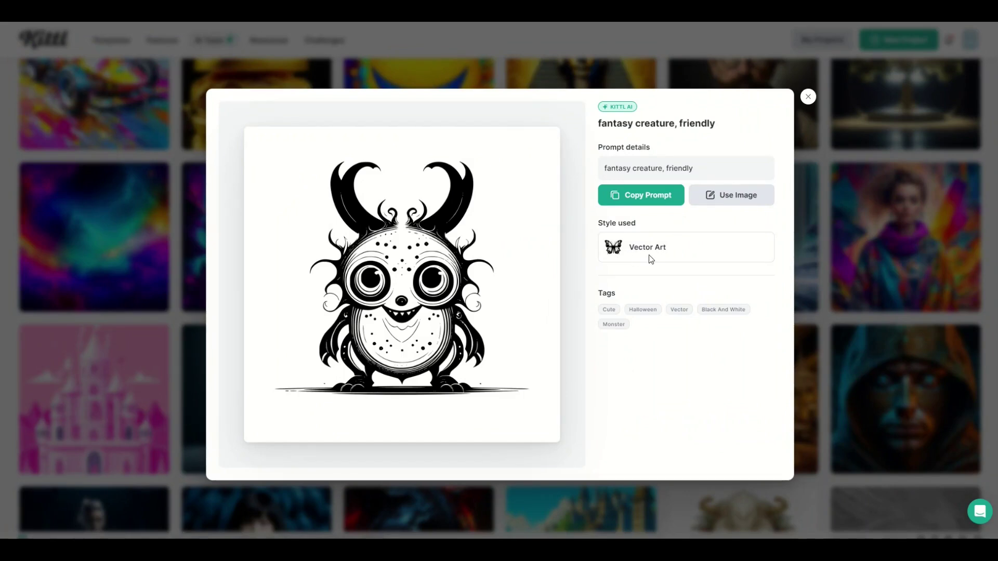
Step: Use the friendly creature artwork in a new design and recolour its linework solid red (ff0000)
click(734, 203)
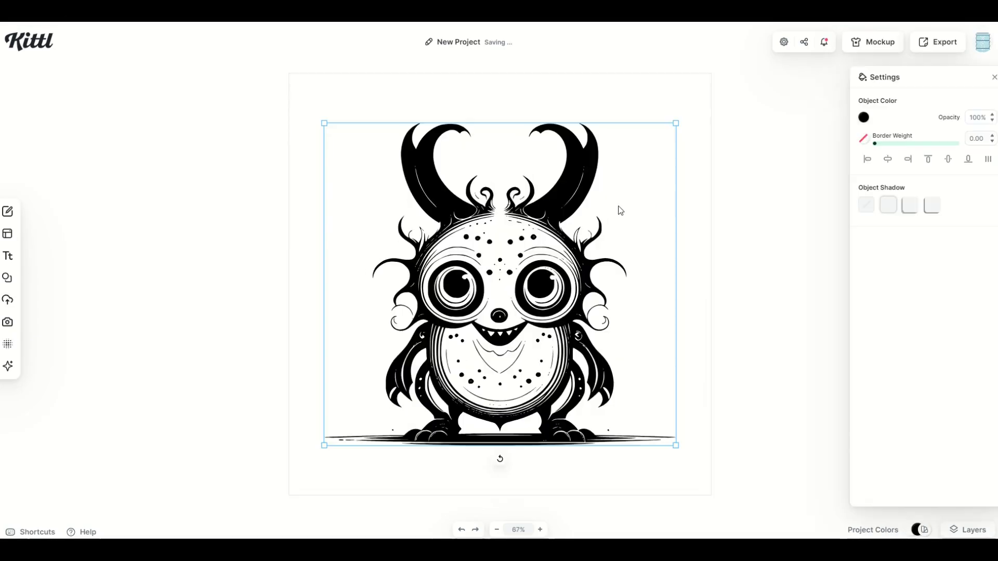
click(863, 118)
drag(787, 187, 898, 130)
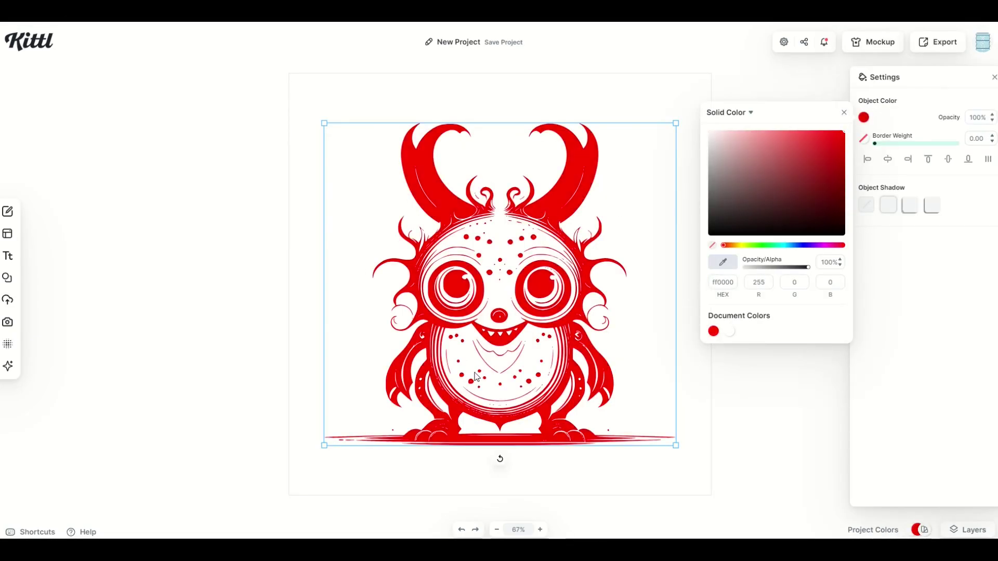
mouse_move(758, 214)
mouse_down()
mouse_move(880, 136)
mouse_move(753, 138)
mouse_move(905, 136)
mouse_up()
click(211, 134)
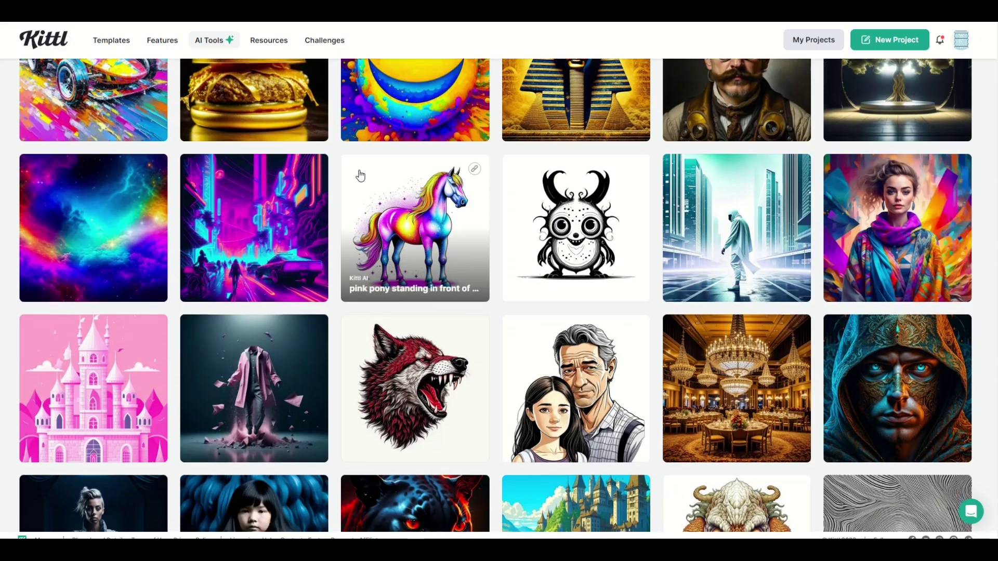
Step: Place the 'daughter with father, look a like' artwork in a new design and expand Image Vectorizer
scroll(359, 175, down, 2)
scroll(361, 177, down, 2)
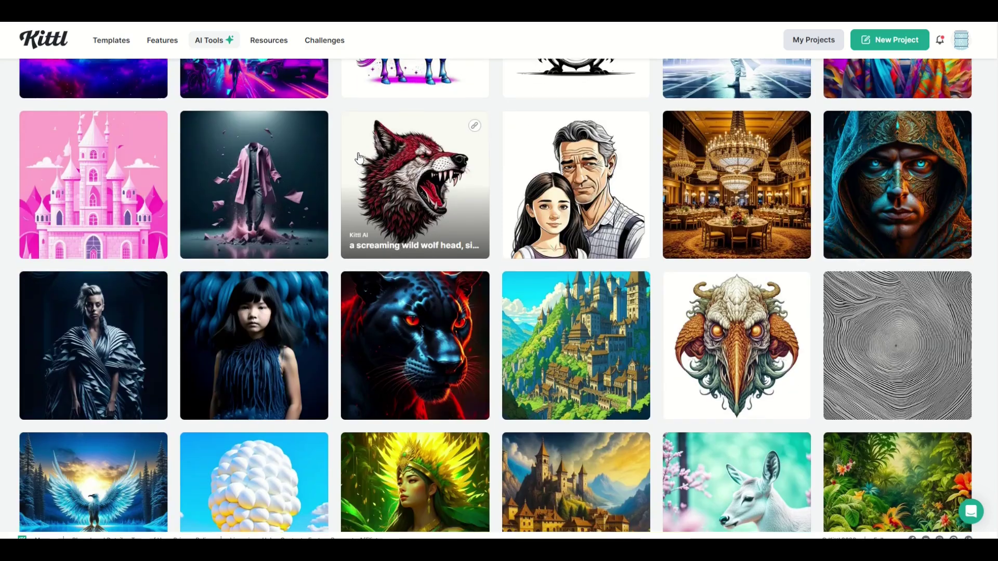
scroll(365, 160, up, 1)
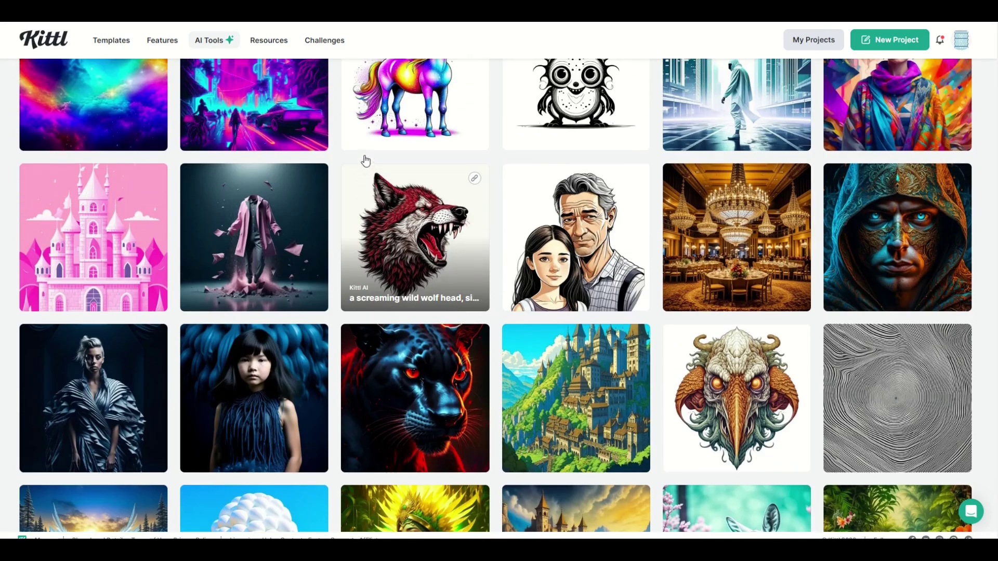
click(583, 259)
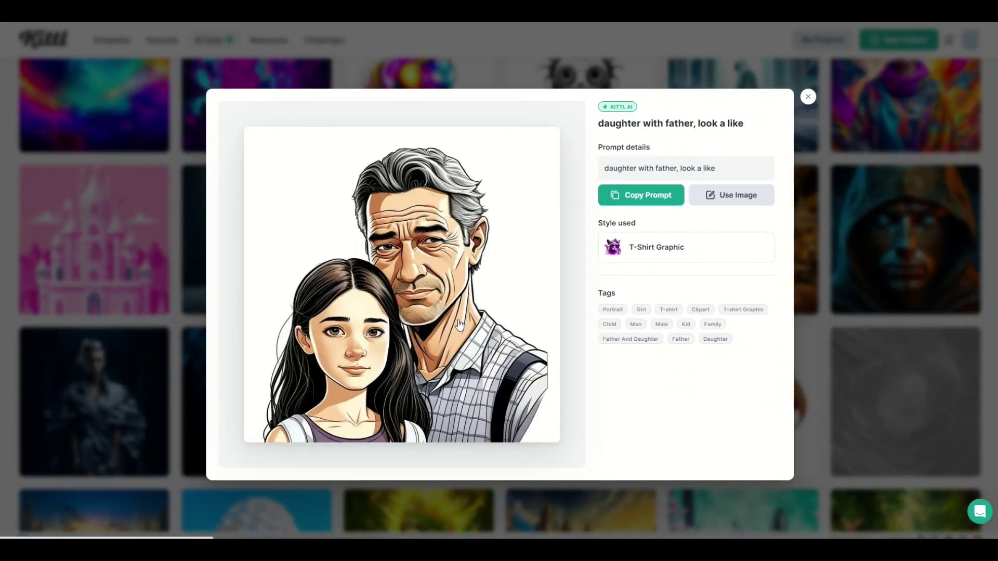
click(721, 196)
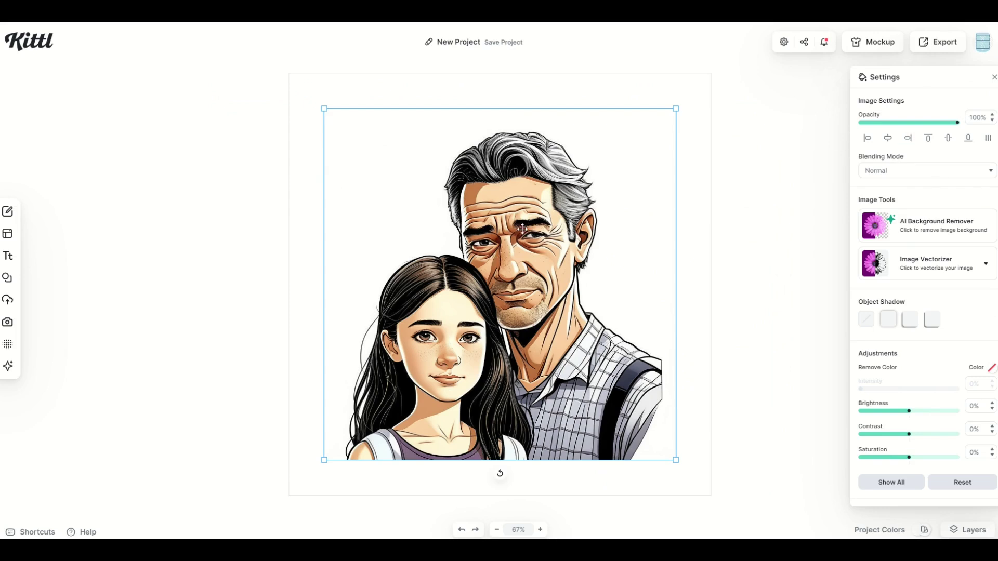
click(914, 269)
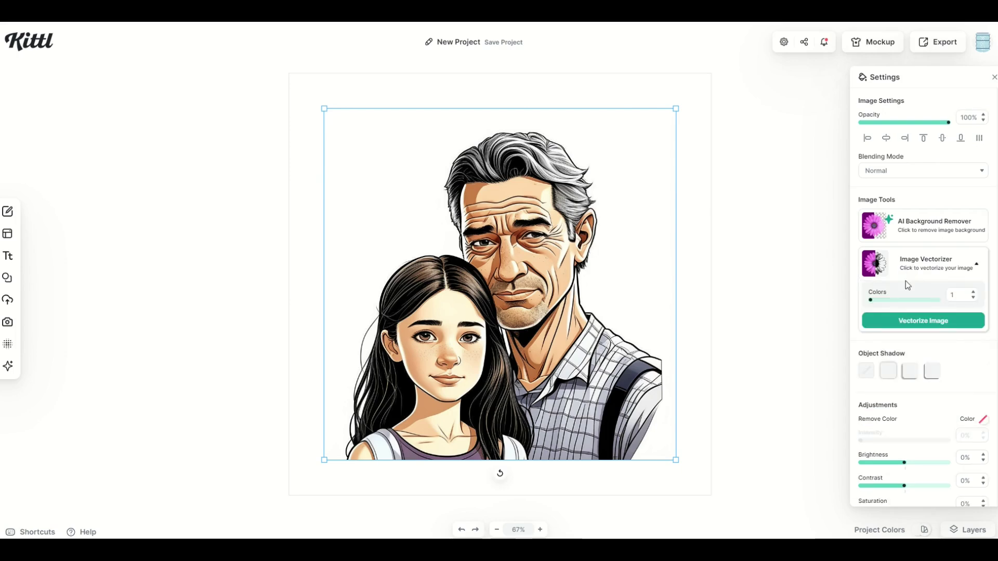
Step: Vectorize the father-and-daughter portrait with 16 colours and centre it on the canvas
drag(872, 305, 970, 306)
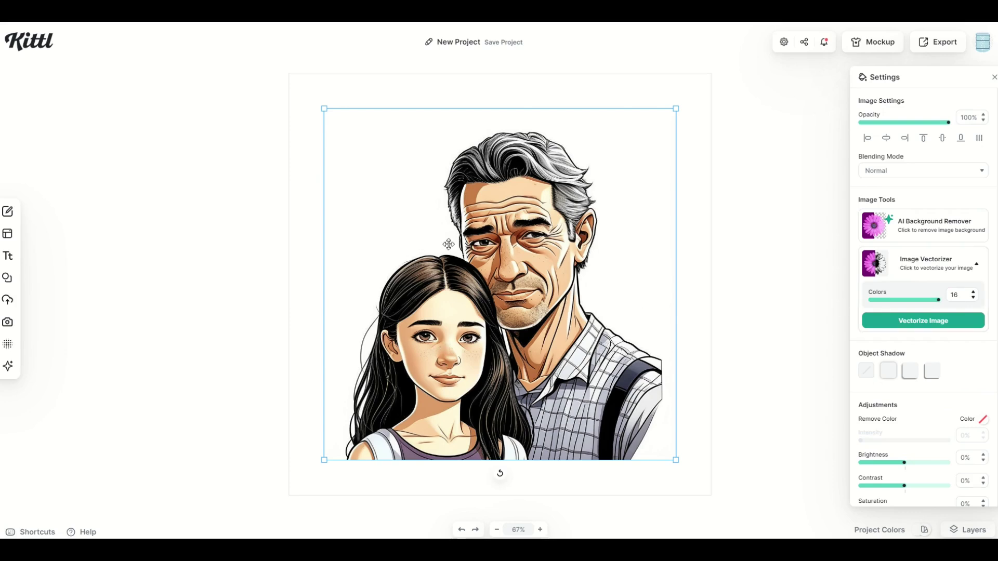
click(905, 320)
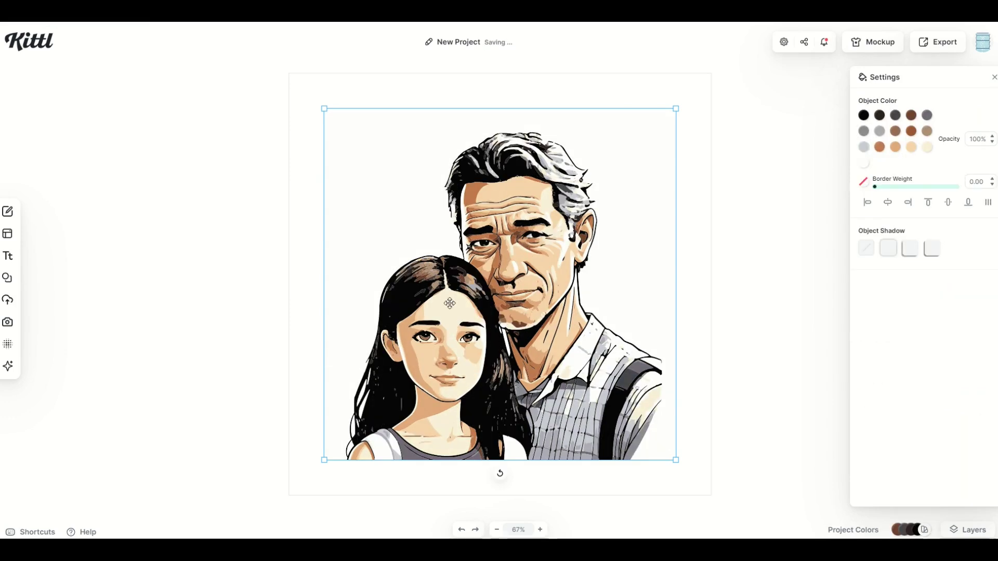
mouse_move(444, 297)
mouse_down()
mouse_move(510, 316)
mouse_move(452, 298)
mouse_up()
drag(385, 186, 384, 186)
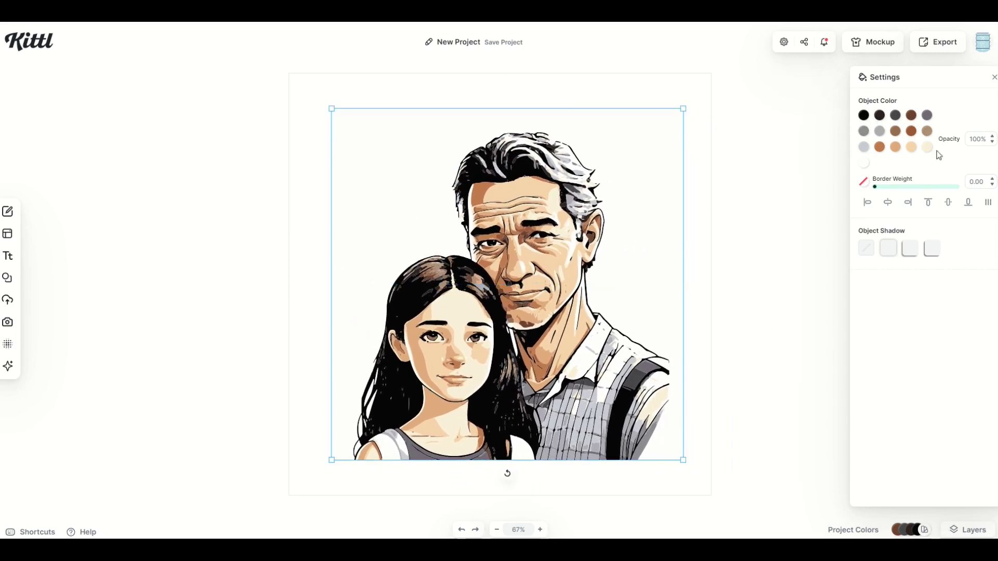
Step: Recolour the orange-brown skin tone to light green (9cff8d)
click(879, 147)
click(777, 274)
mouse_move(791, 256)
mouse_down()
mouse_move(832, 217)
mouse_move(798, 168)
mouse_move(967, 237)
mouse_move(976, 285)
mouse_move(853, 239)
mouse_move(936, 169)
mouse_move(787, 154)
mouse_up()
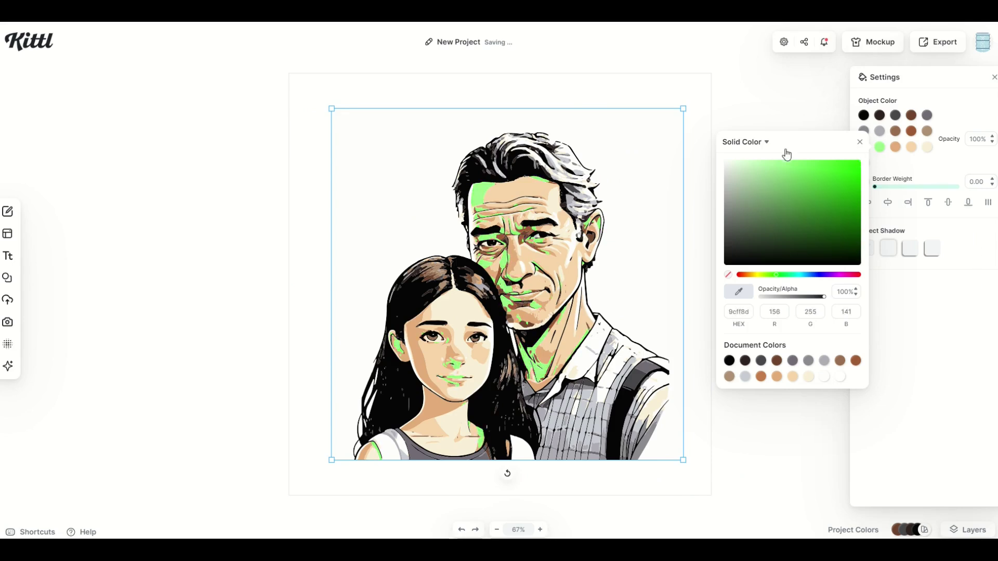
click(773, 103)
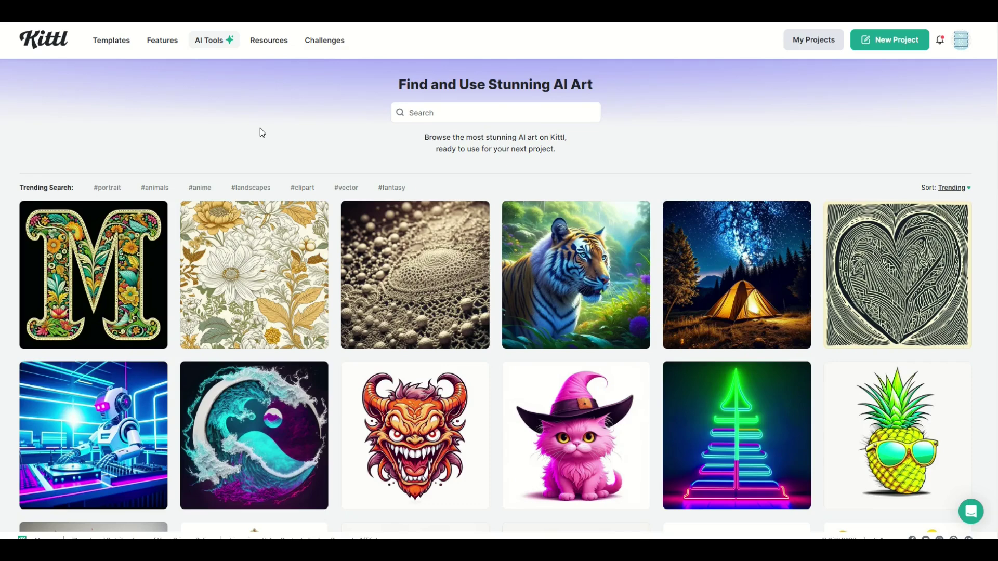
Step: Find the roaring psychedelic tiger with sunglasses card in the AI art feed and copy its prompt
scroll(261, 128, down, 3)
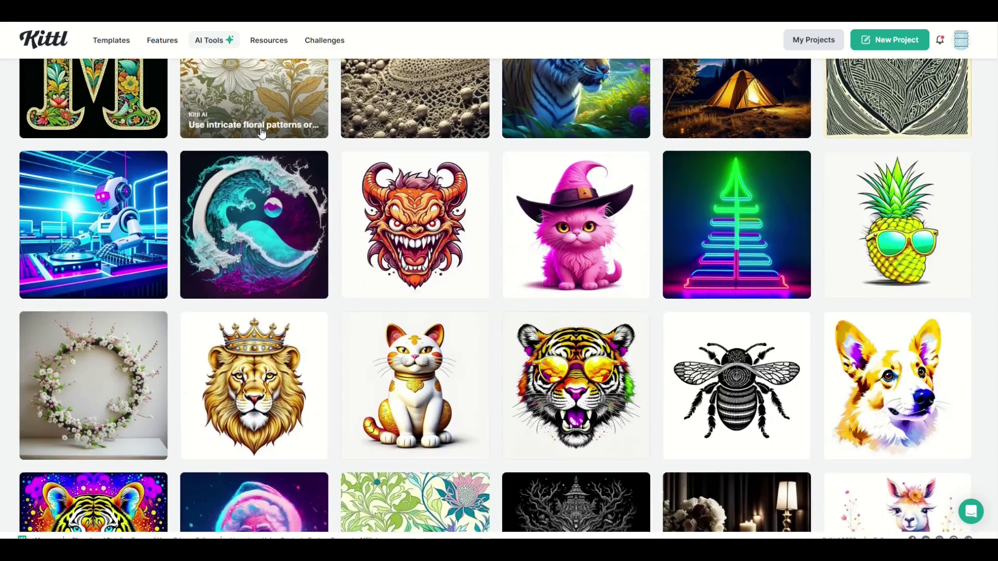
scroll(262, 133, down, 3)
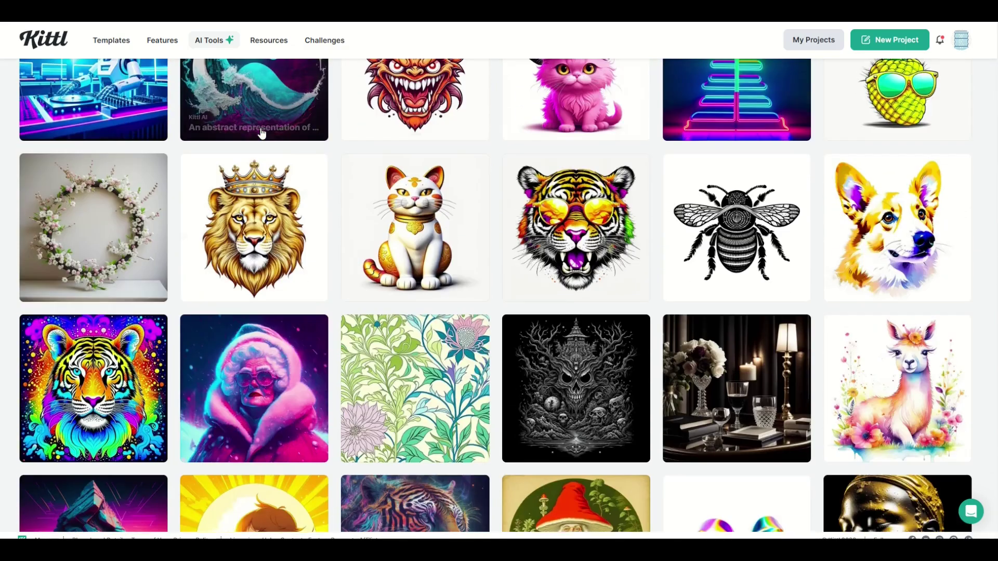
scroll(262, 134, down, 1)
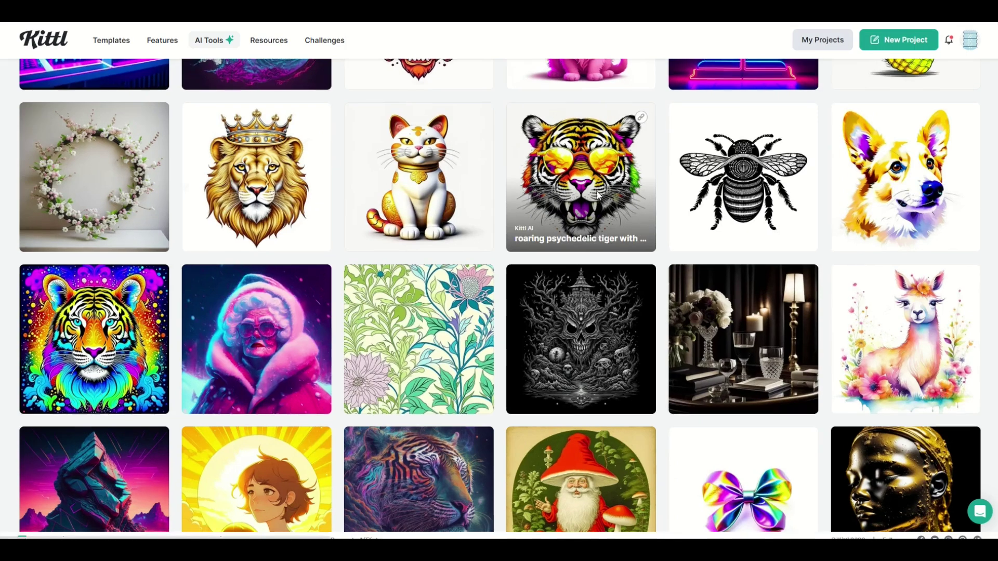
click(627, 240)
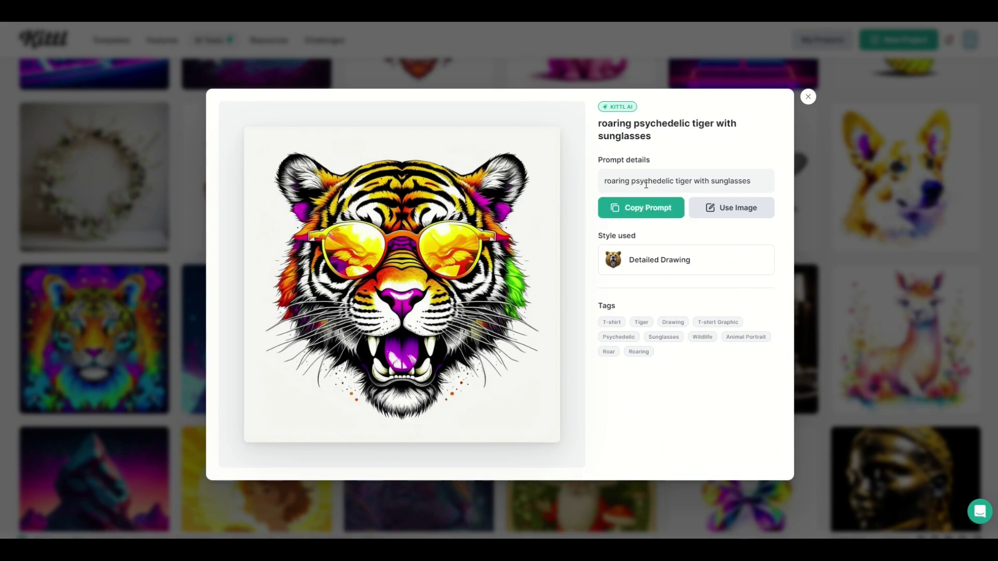
click(639, 208)
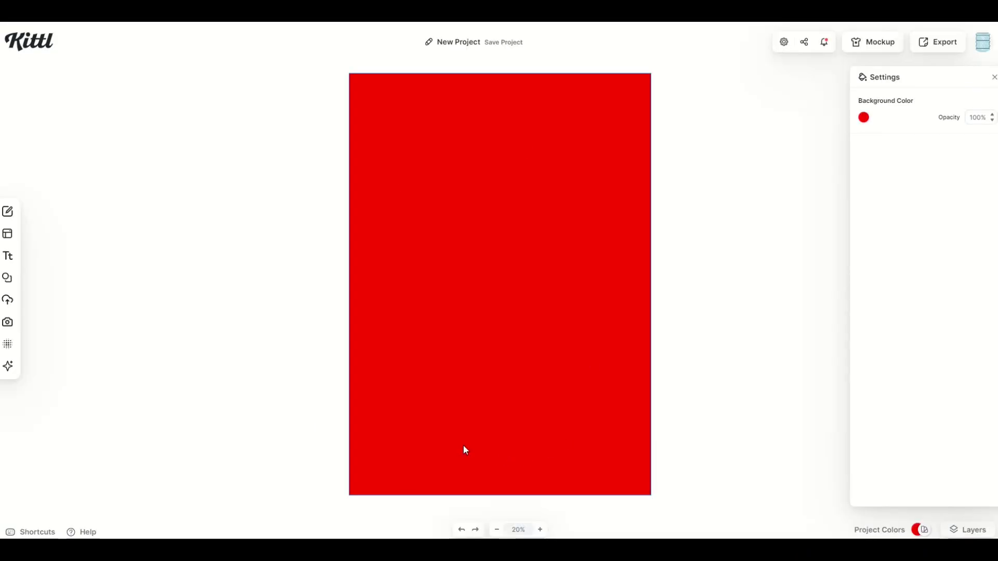
Step: Paste the tiger prompt into the Image Generator and generate it in the Foggy Scenery style
click(9, 366)
right_click(65, 151)
click(90, 219)
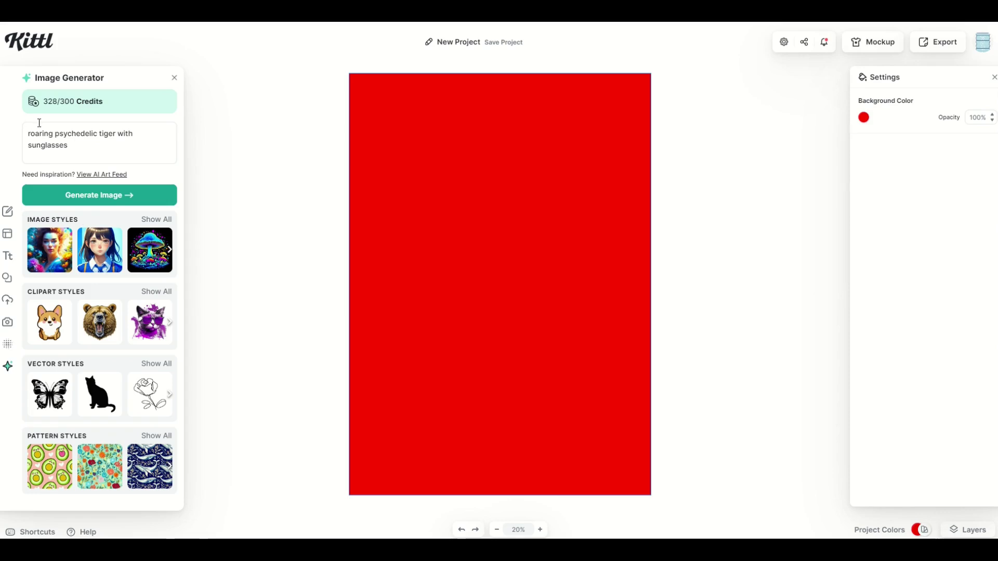
click(138, 220)
click(216, 314)
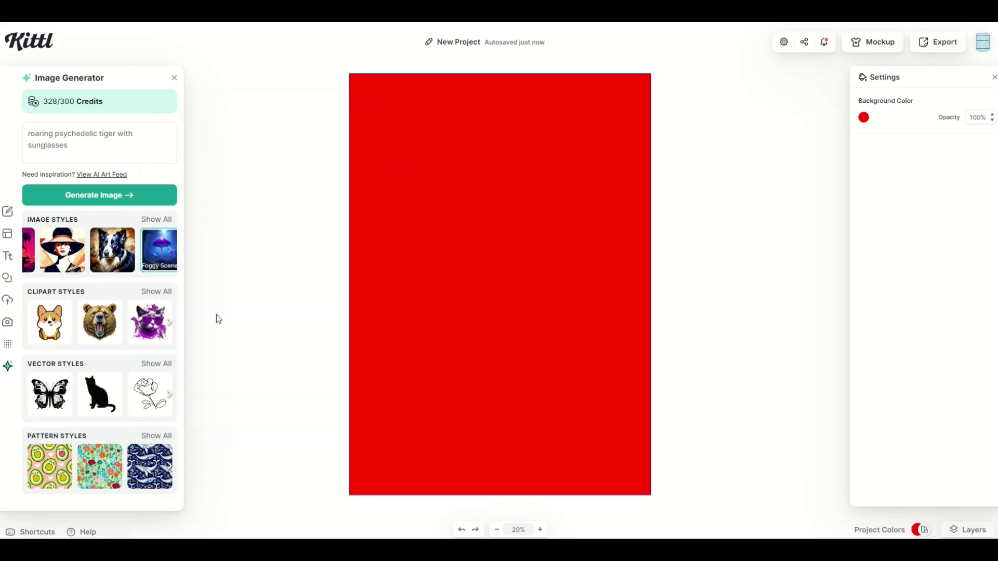
click(94, 196)
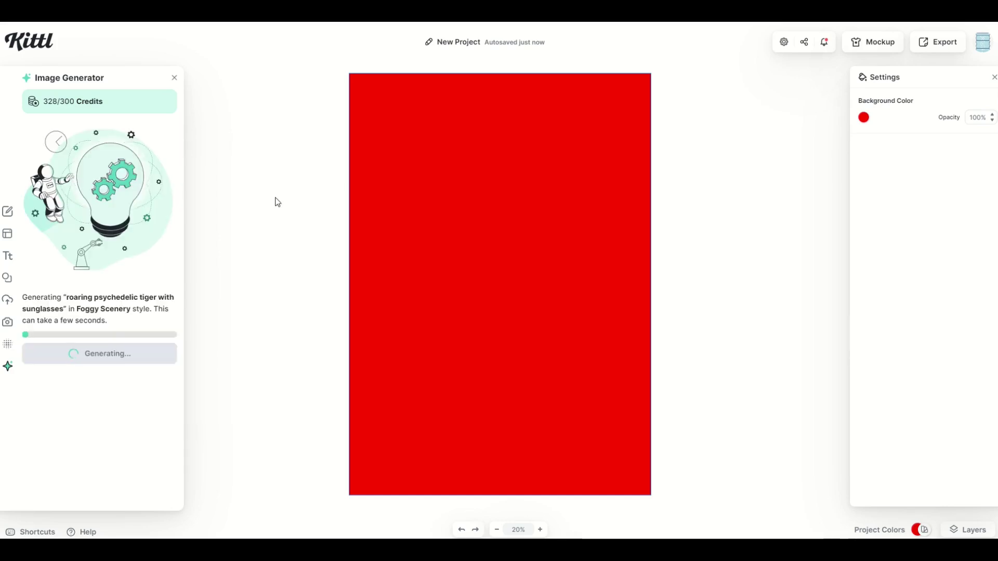
Step: Enlarge the generated tiger to about 556 px wide and centre it on the red canvas
drag(548, 334, 707, 494)
drag(611, 396, 512, 273)
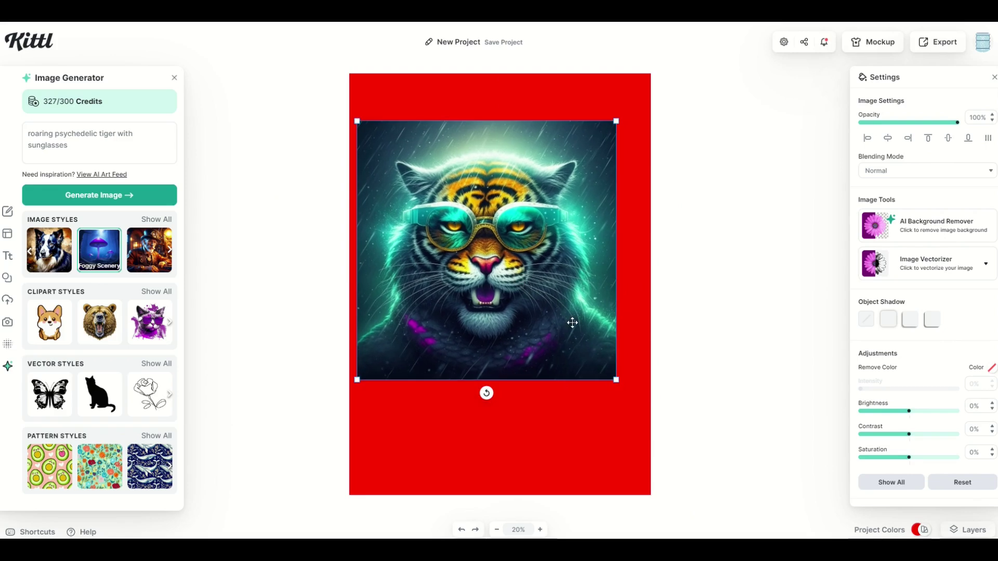
drag(617, 383, 646, 410)
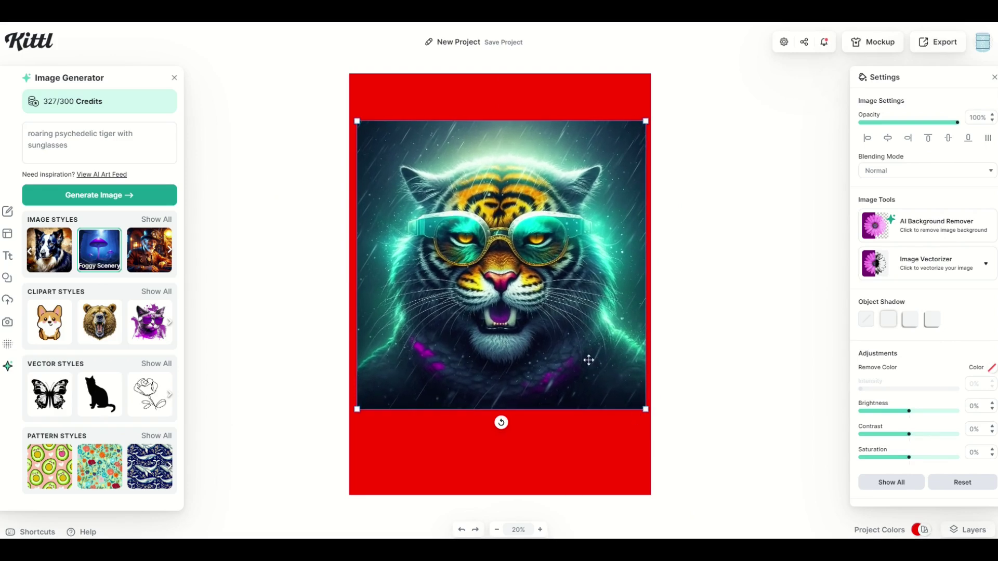
drag(588, 361, 586, 372)
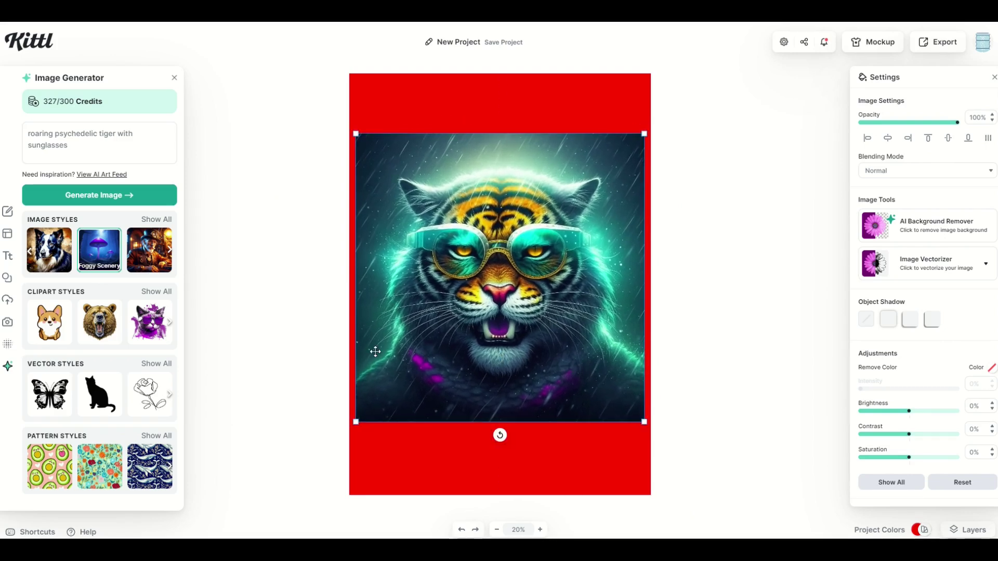
drag(412, 292, 412, 300)
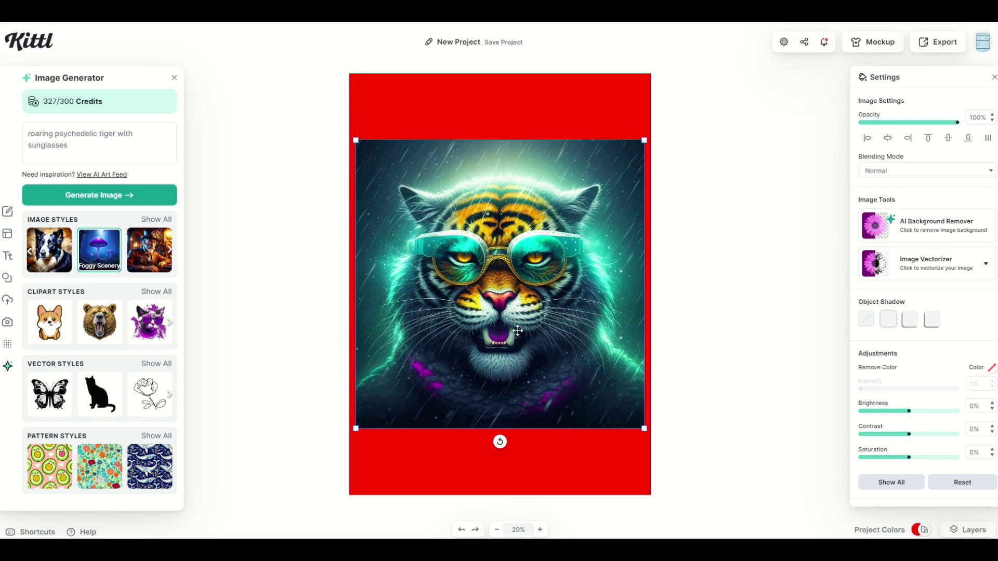
Step: Replace 'sunglasses' with 'TOP HAT' in the prompt, generate the new tiger, and reposition it
drag(78, 146, 24, 149)
text(TOP CA)
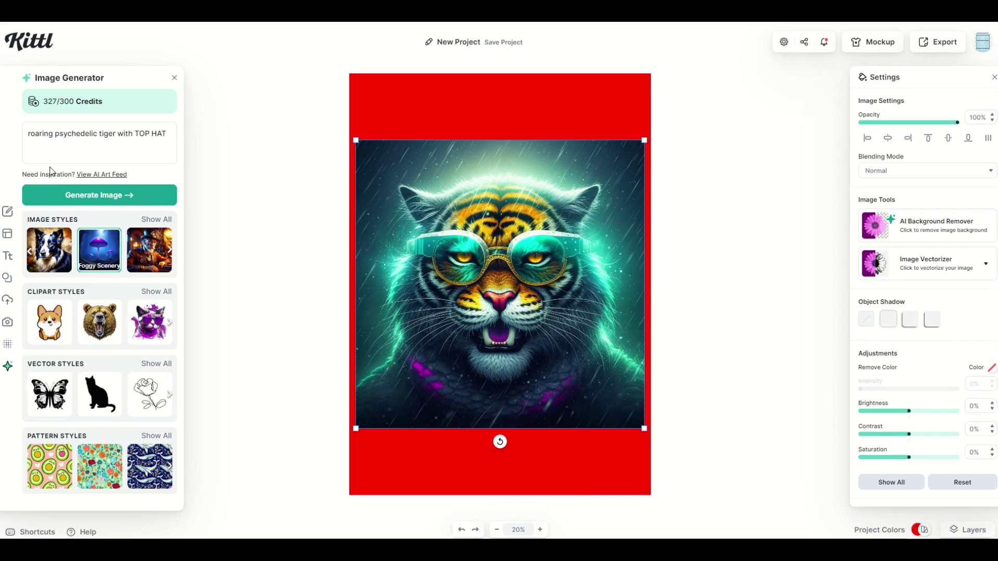
click(119, 197)
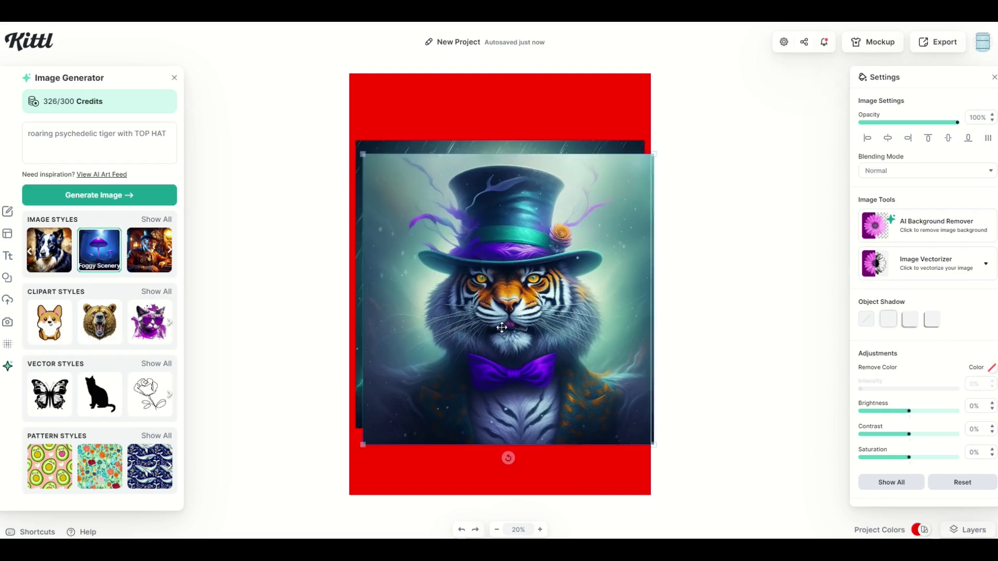
mouse_move(470, 316)
mouse_down()
mouse_move(286, 328)
mouse_move(481, 322)
mouse_up()
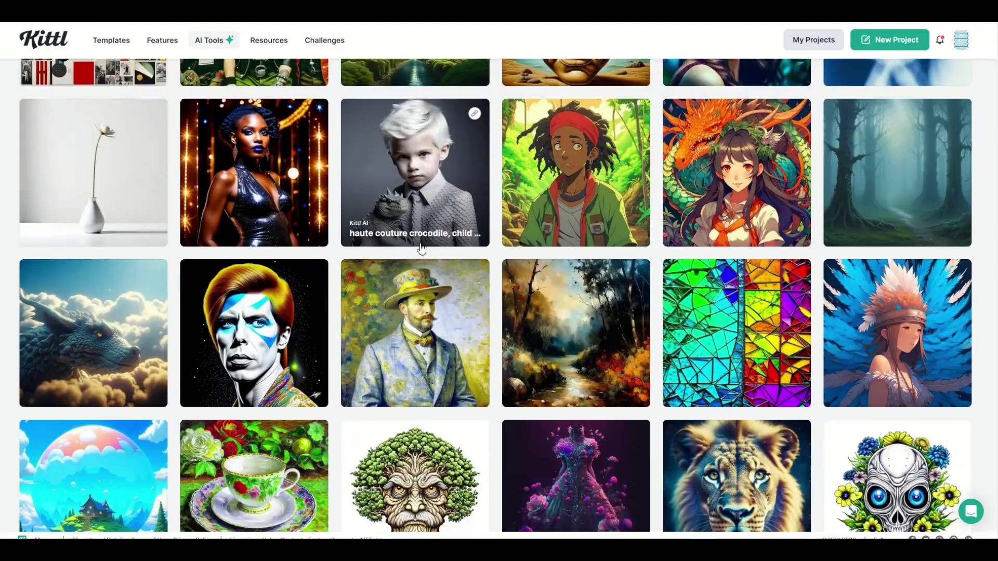
Step: Copy the glamorous golden-era Hollywood film star prompt from its feed card, then close the card
scroll(420, 247, down, 5)
scroll(421, 249, down, 2)
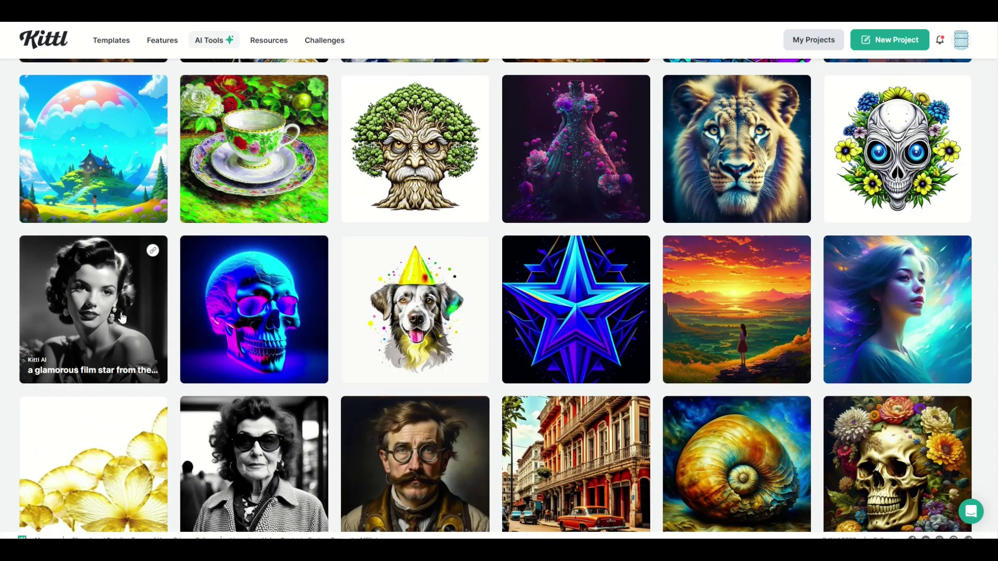
click(91, 303)
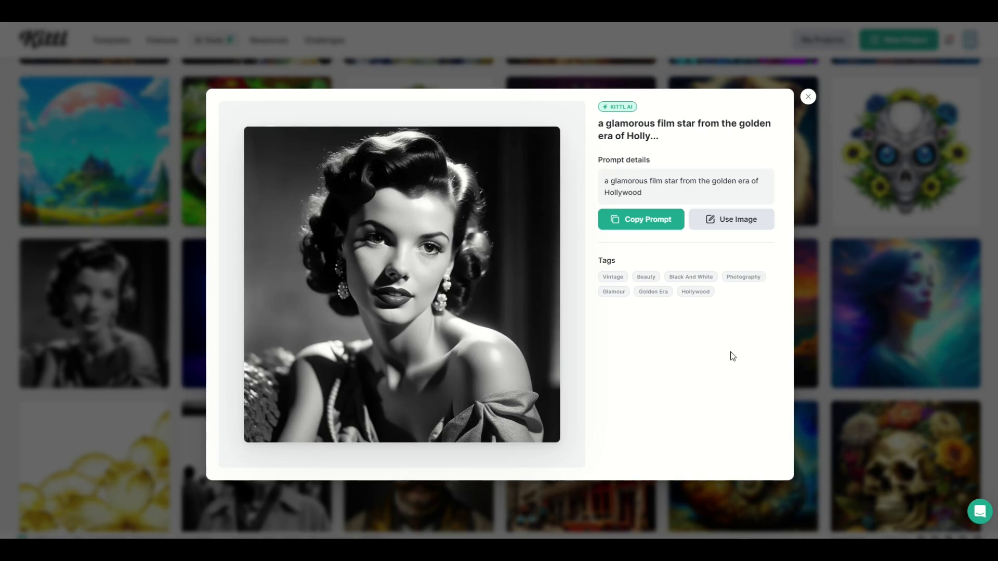
click(635, 226)
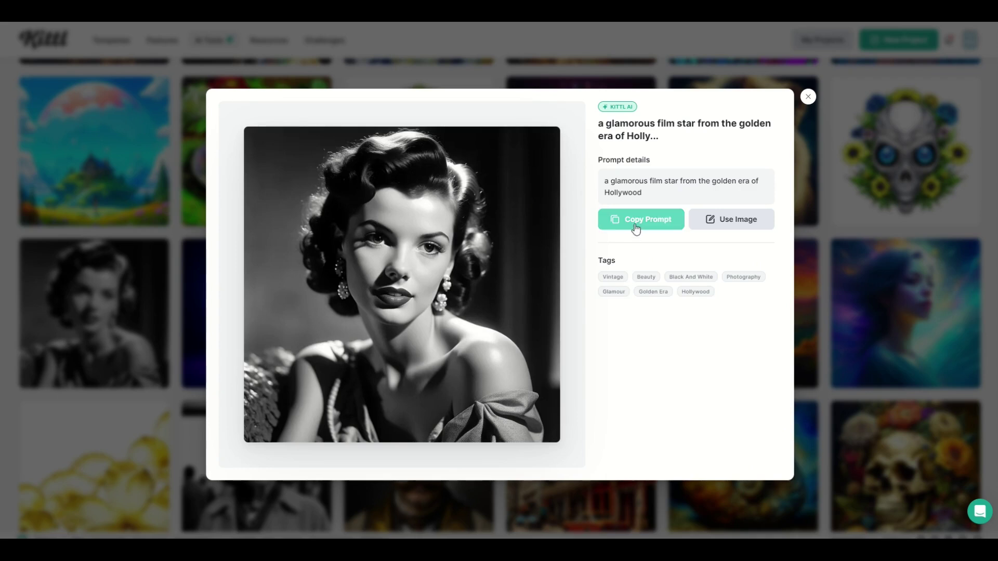
click(808, 98)
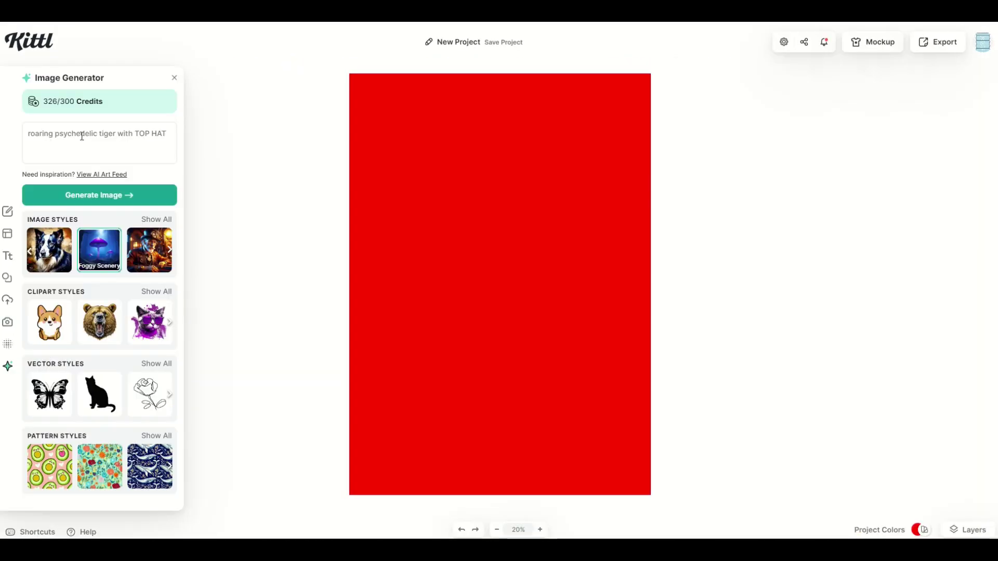
Step: Replace the generator prompt with the Hollywood film star prompt, browse all styles, and generate the image
click(82, 136)
key(ctrl+a)
key(ctrl+v)
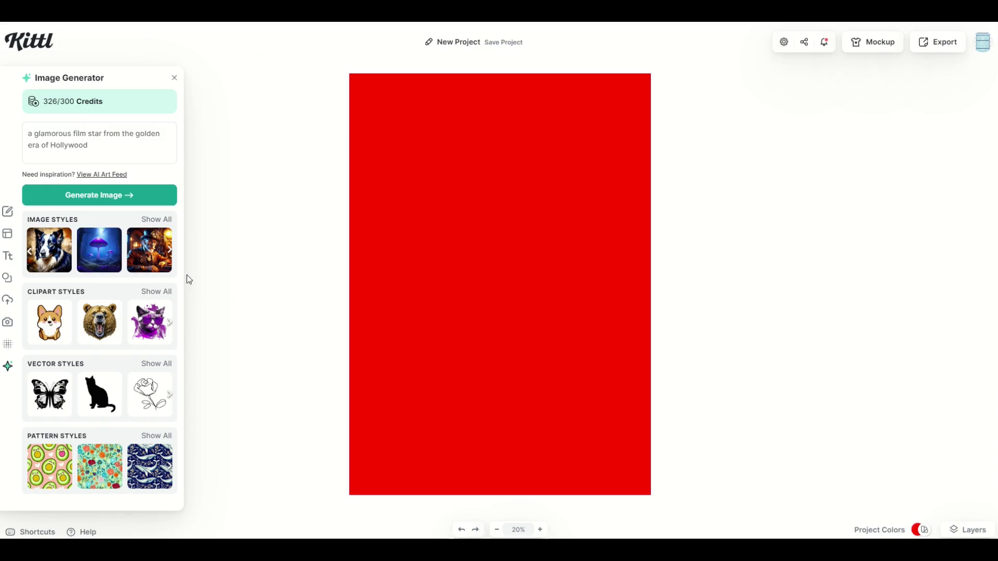
click(154, 221)
scroll(266, 301, down, 5)
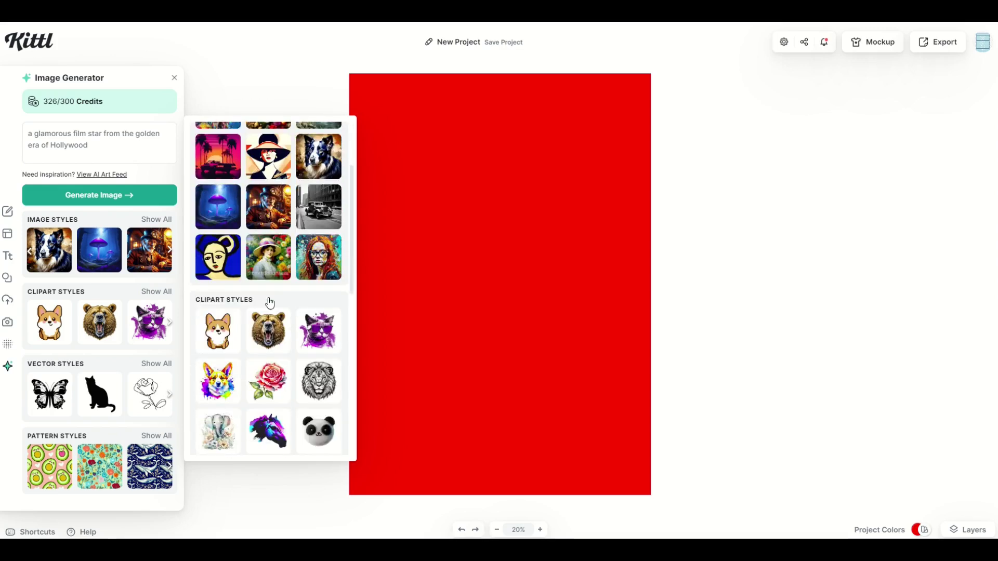
scroll(231, 302, down, 4)
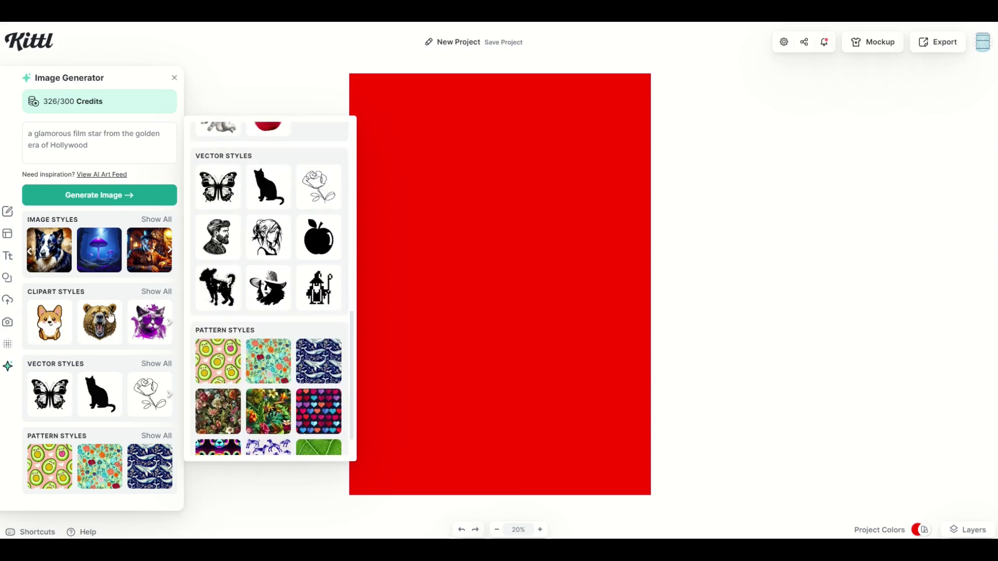
scroll(242, 263, up, 9)
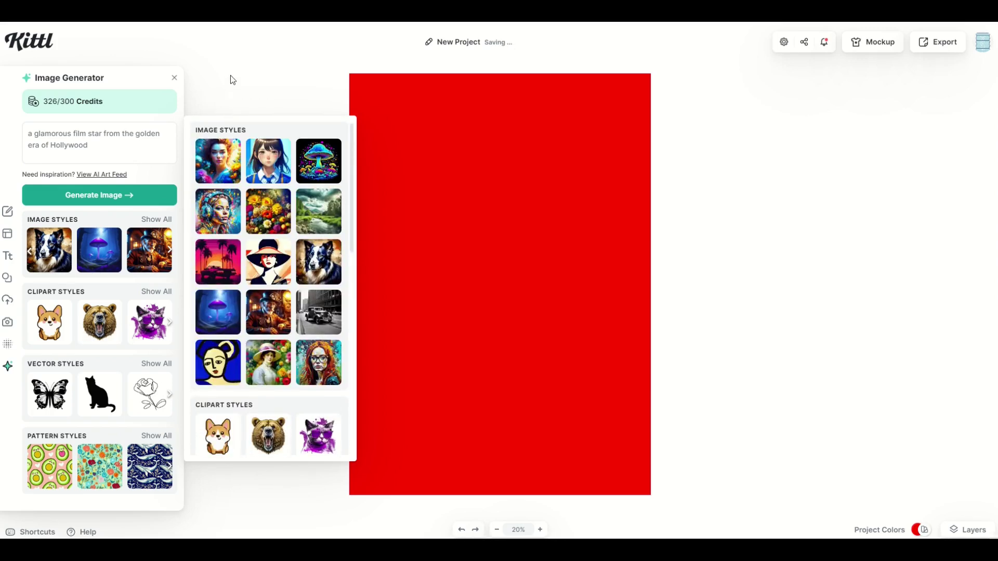
click(125, 196)
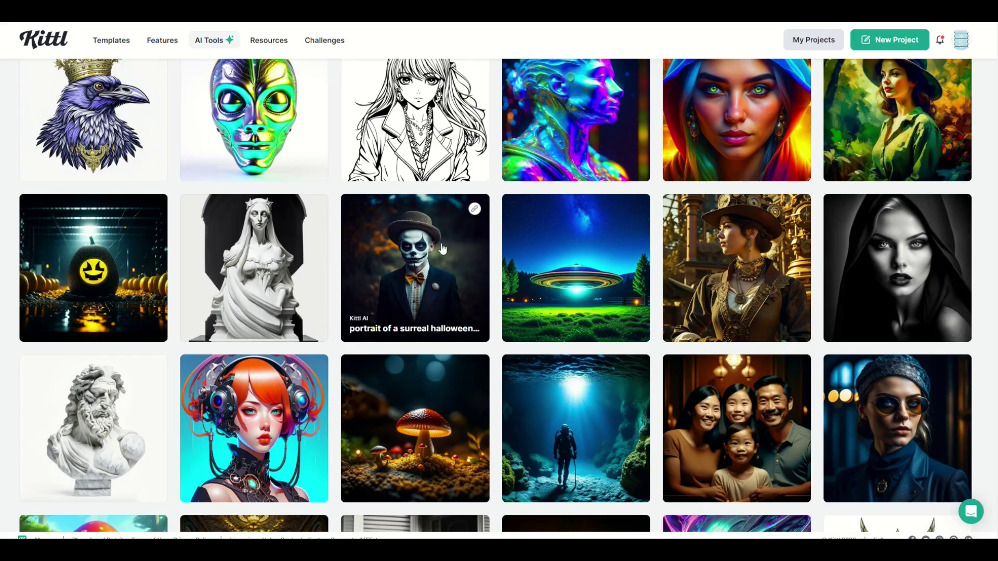
Step: Copy the 'attractive alien woman, metallic' prompt from its AI art feed card
scroll(442, 248, down, 5)
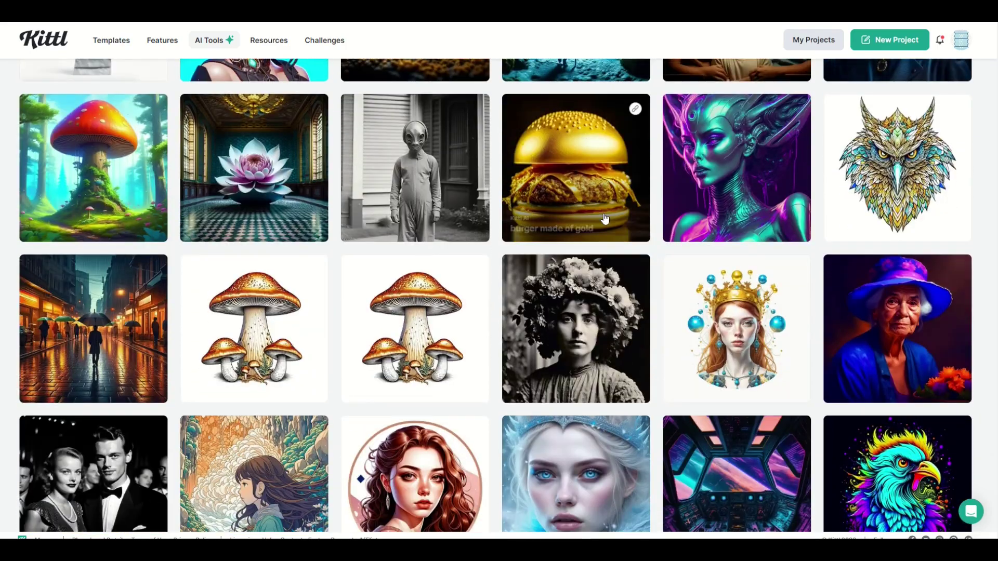
click(729, 164)
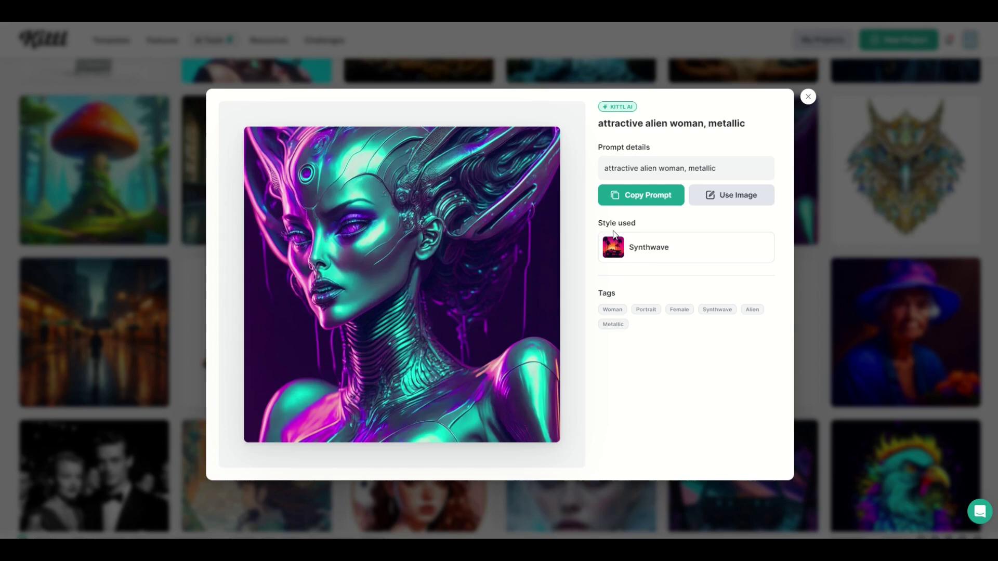
click(651, 196)
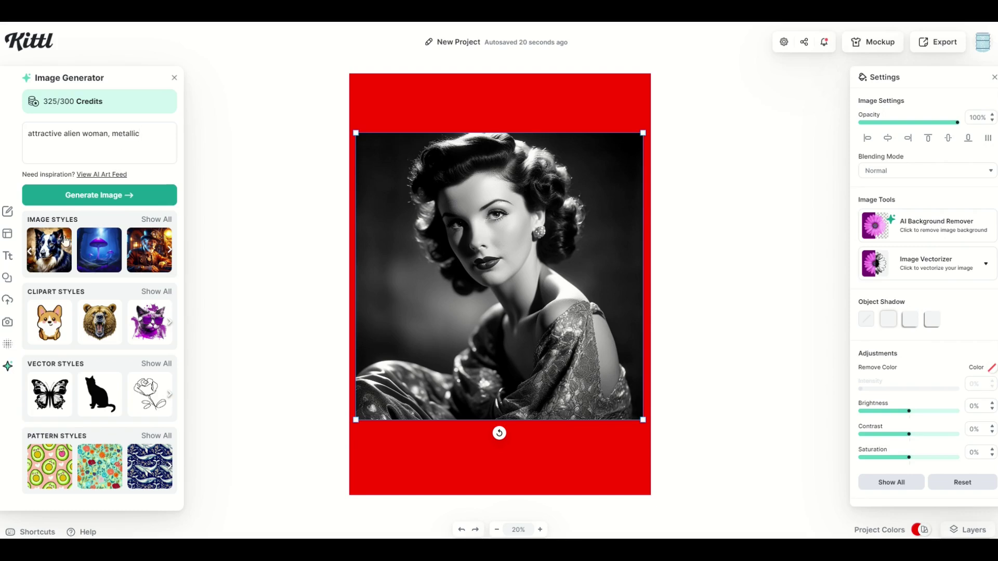
Step: Generate the green metallic alien woman image over the film star on the red artboard
click(94, 202)
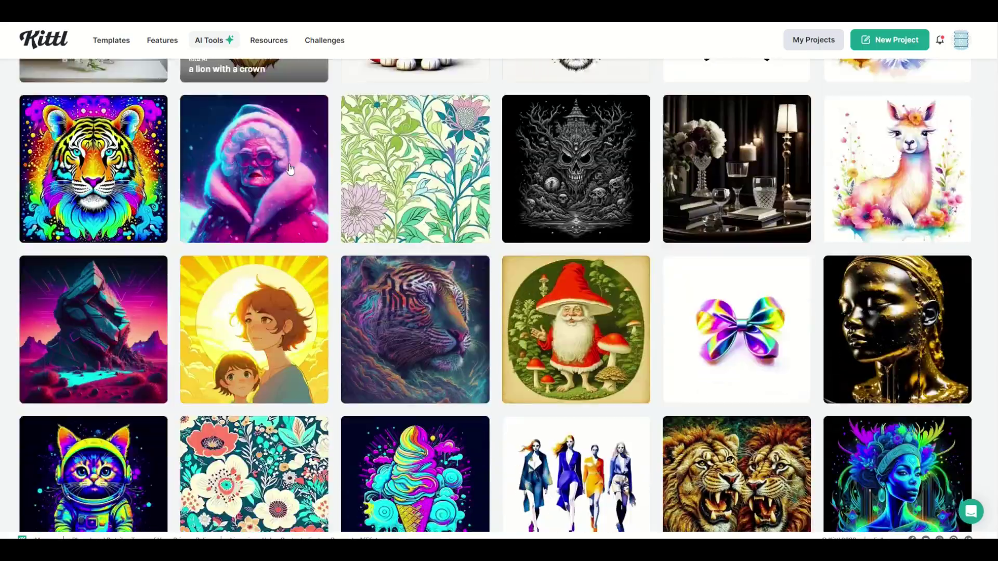
scroll(291, 168, down, 6)
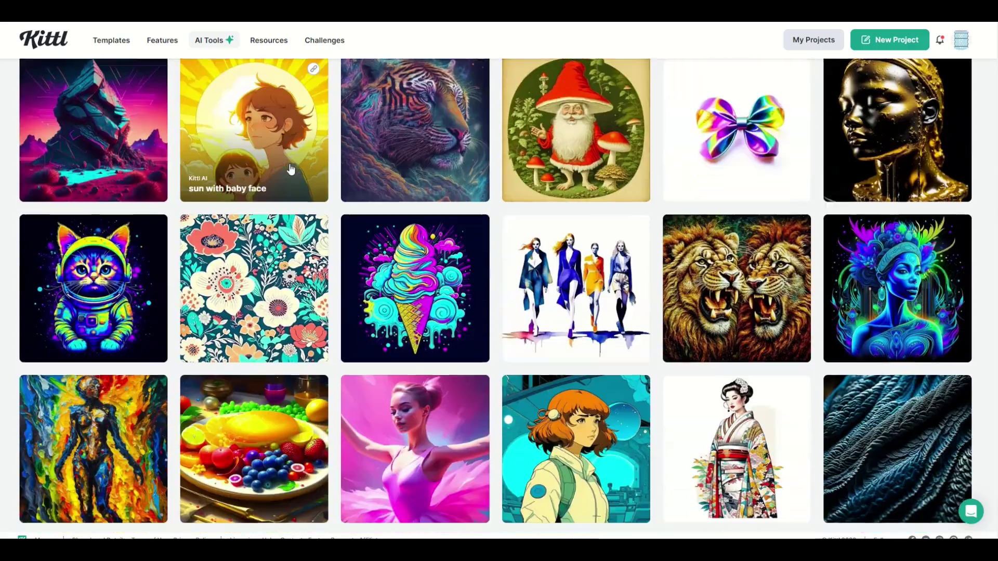
scroll(290, 167, down, 8)
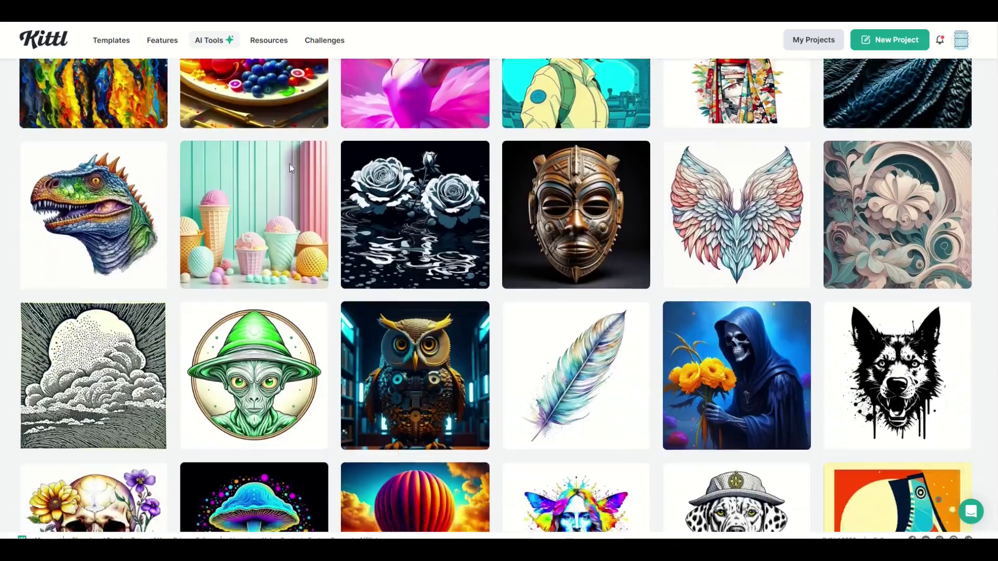
scroll(290, 168, down, 3)
scroll(291, 169, down, 5)
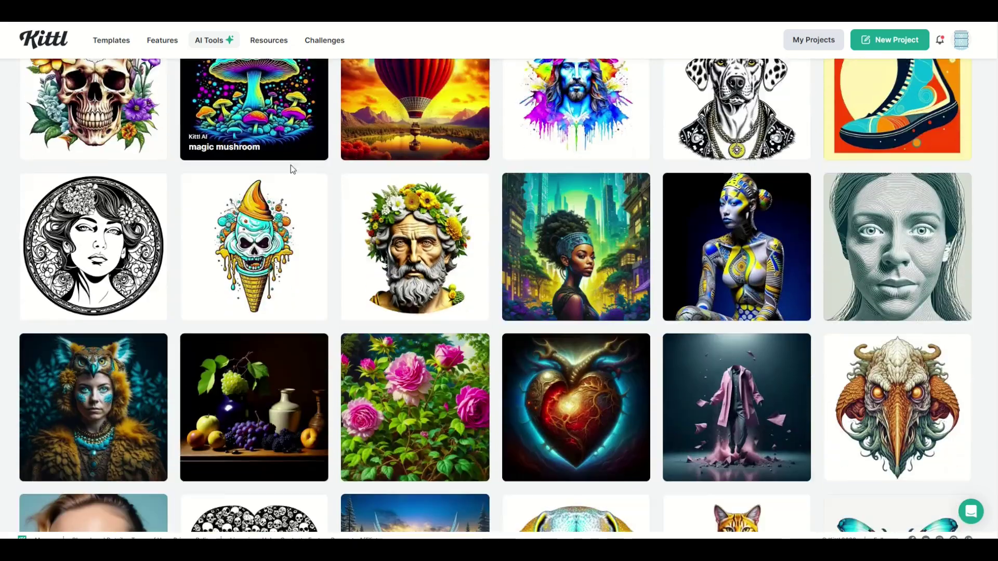
scroll(291, 169, down, 6)
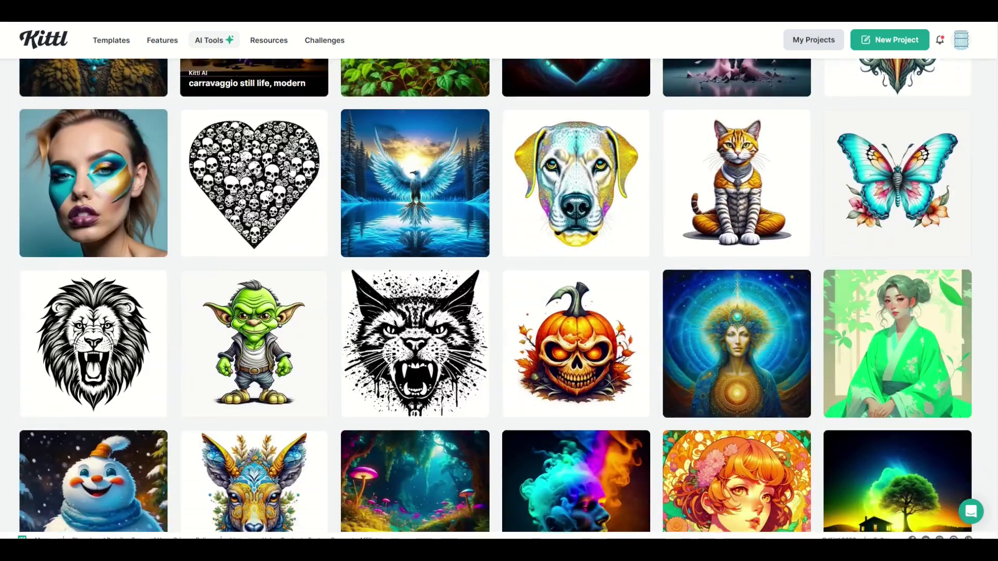
scroll(310, 200, down, 2)
scroll(336, 193, down, 4)
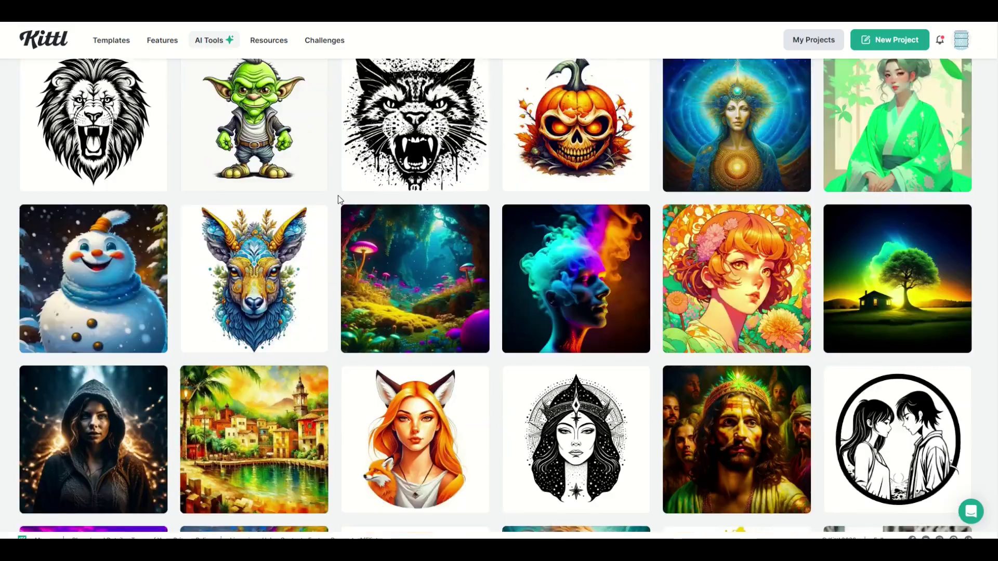
scroll(336, 219, down, 3)
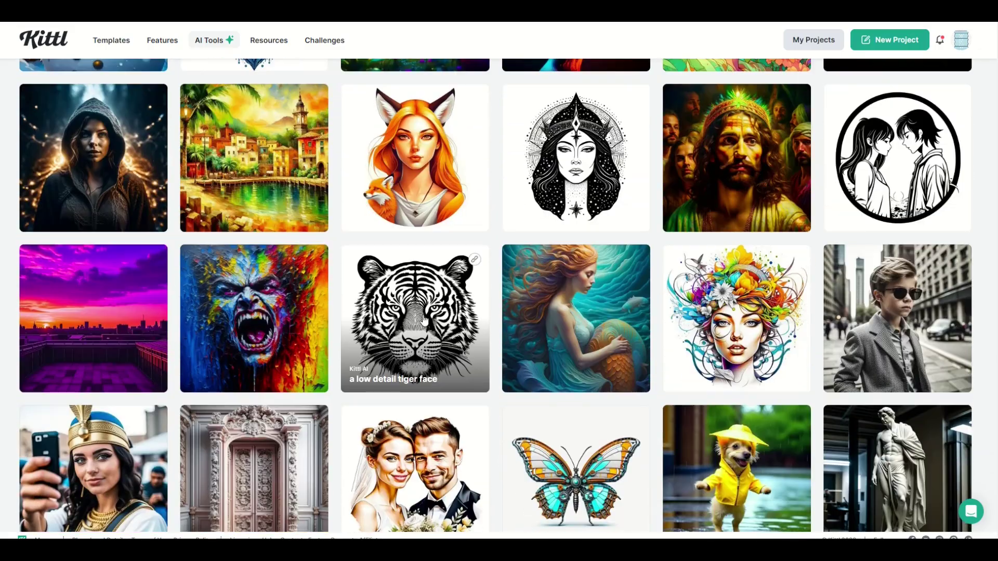